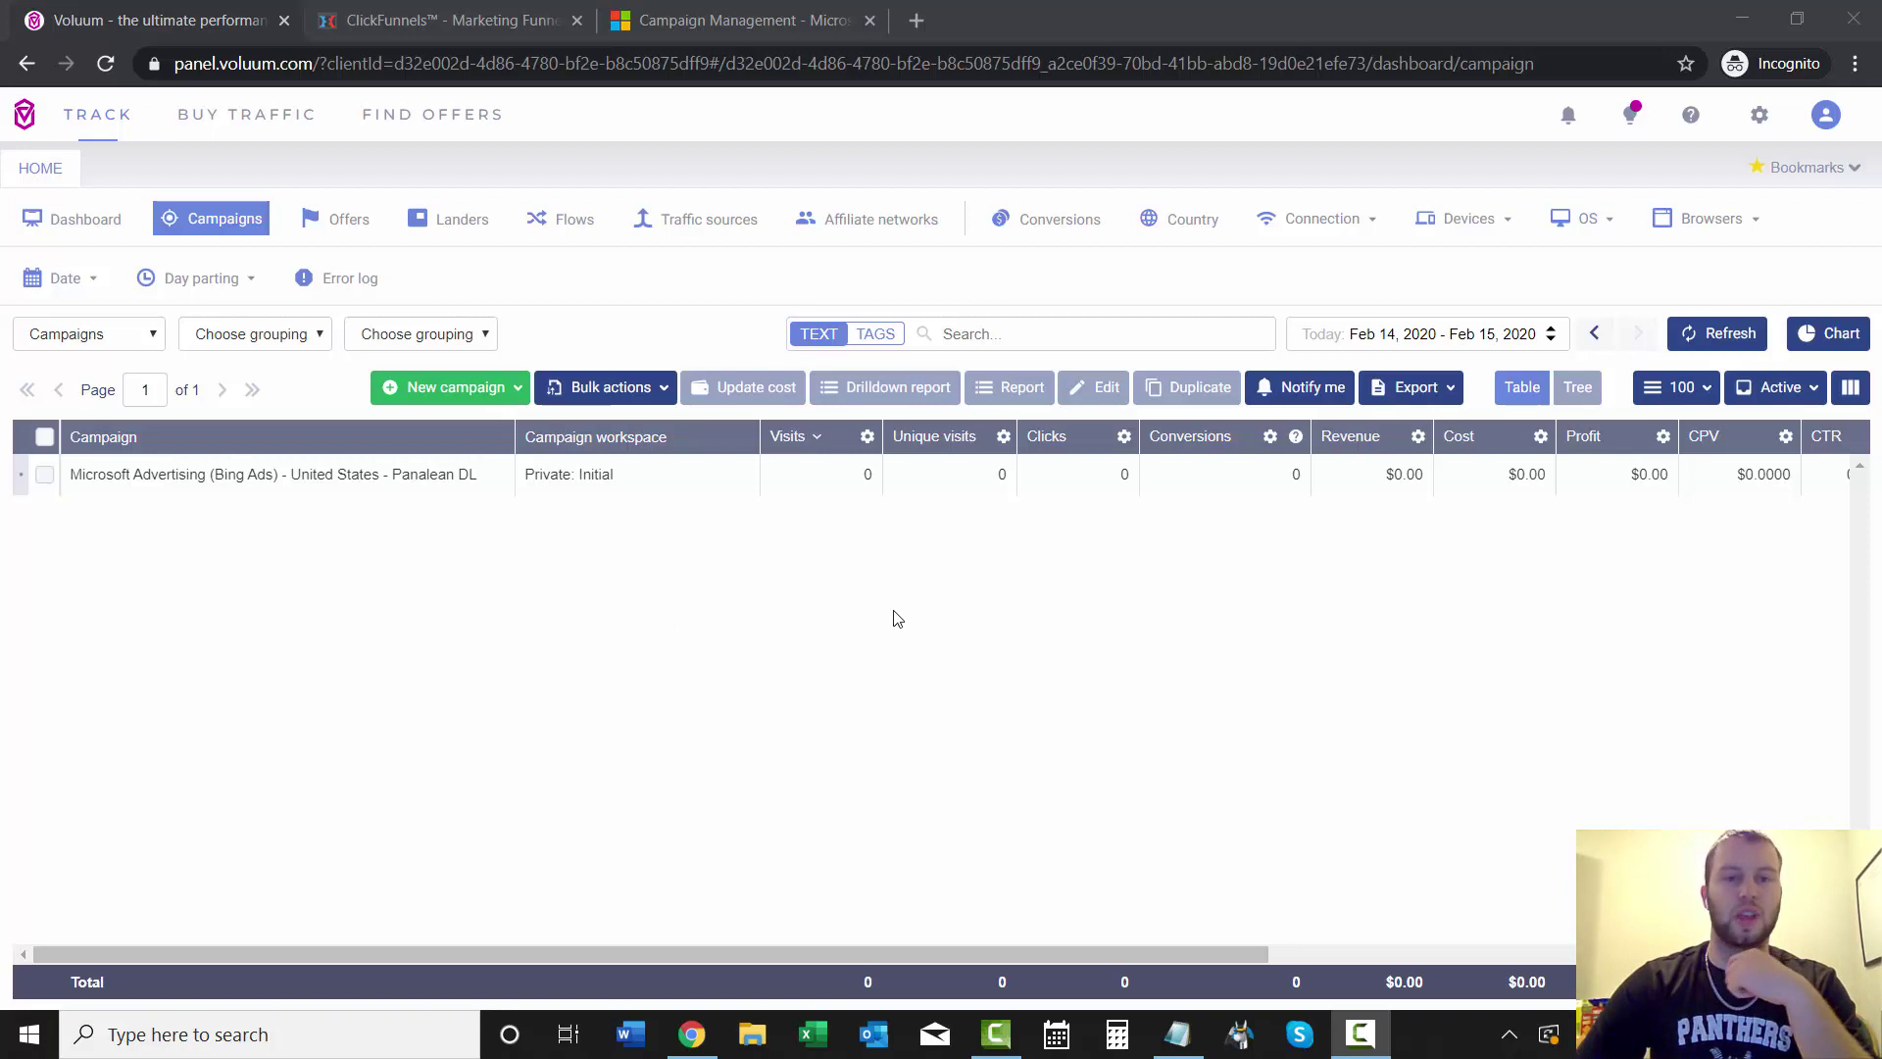
- Open Voluum's Landers list, which holds only the default Direct linking lander
click(451, 218)
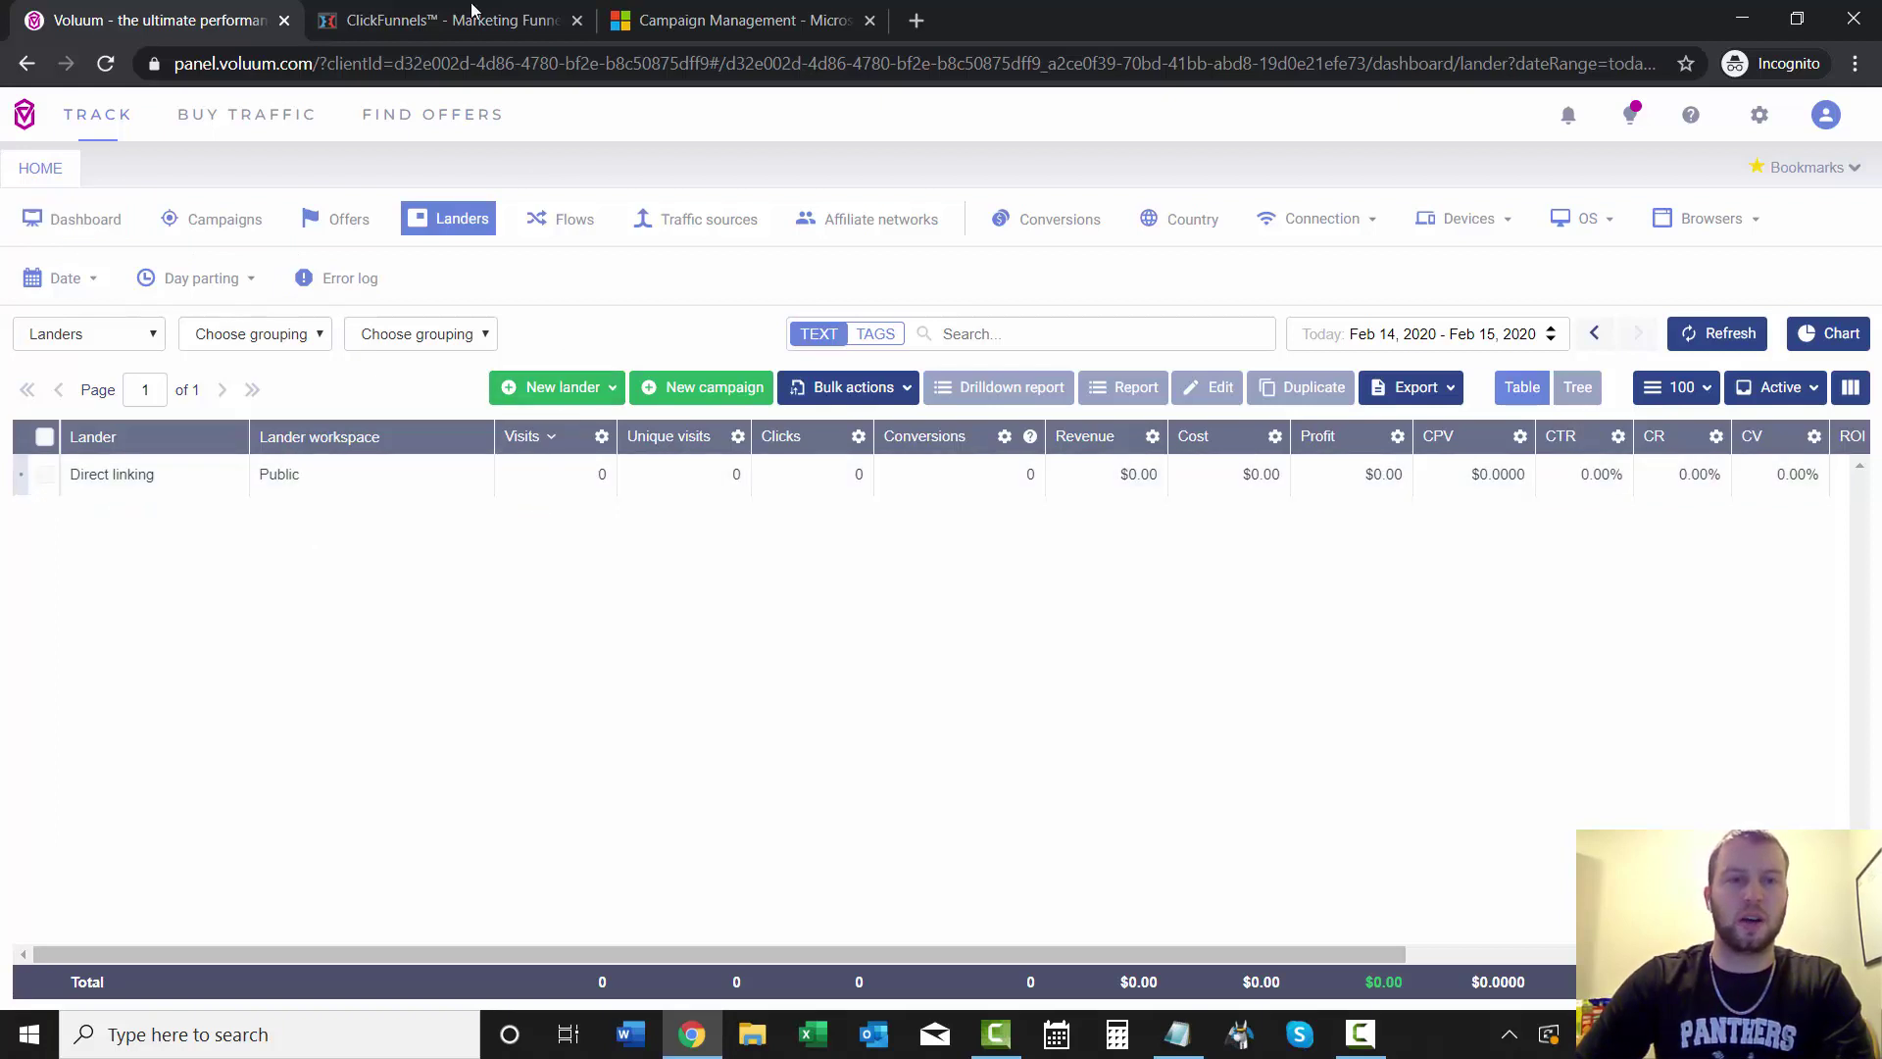
- Preview the live Test Voluum Landing Page from the ClickFunnels funnel step, then close it
click(421, 26)
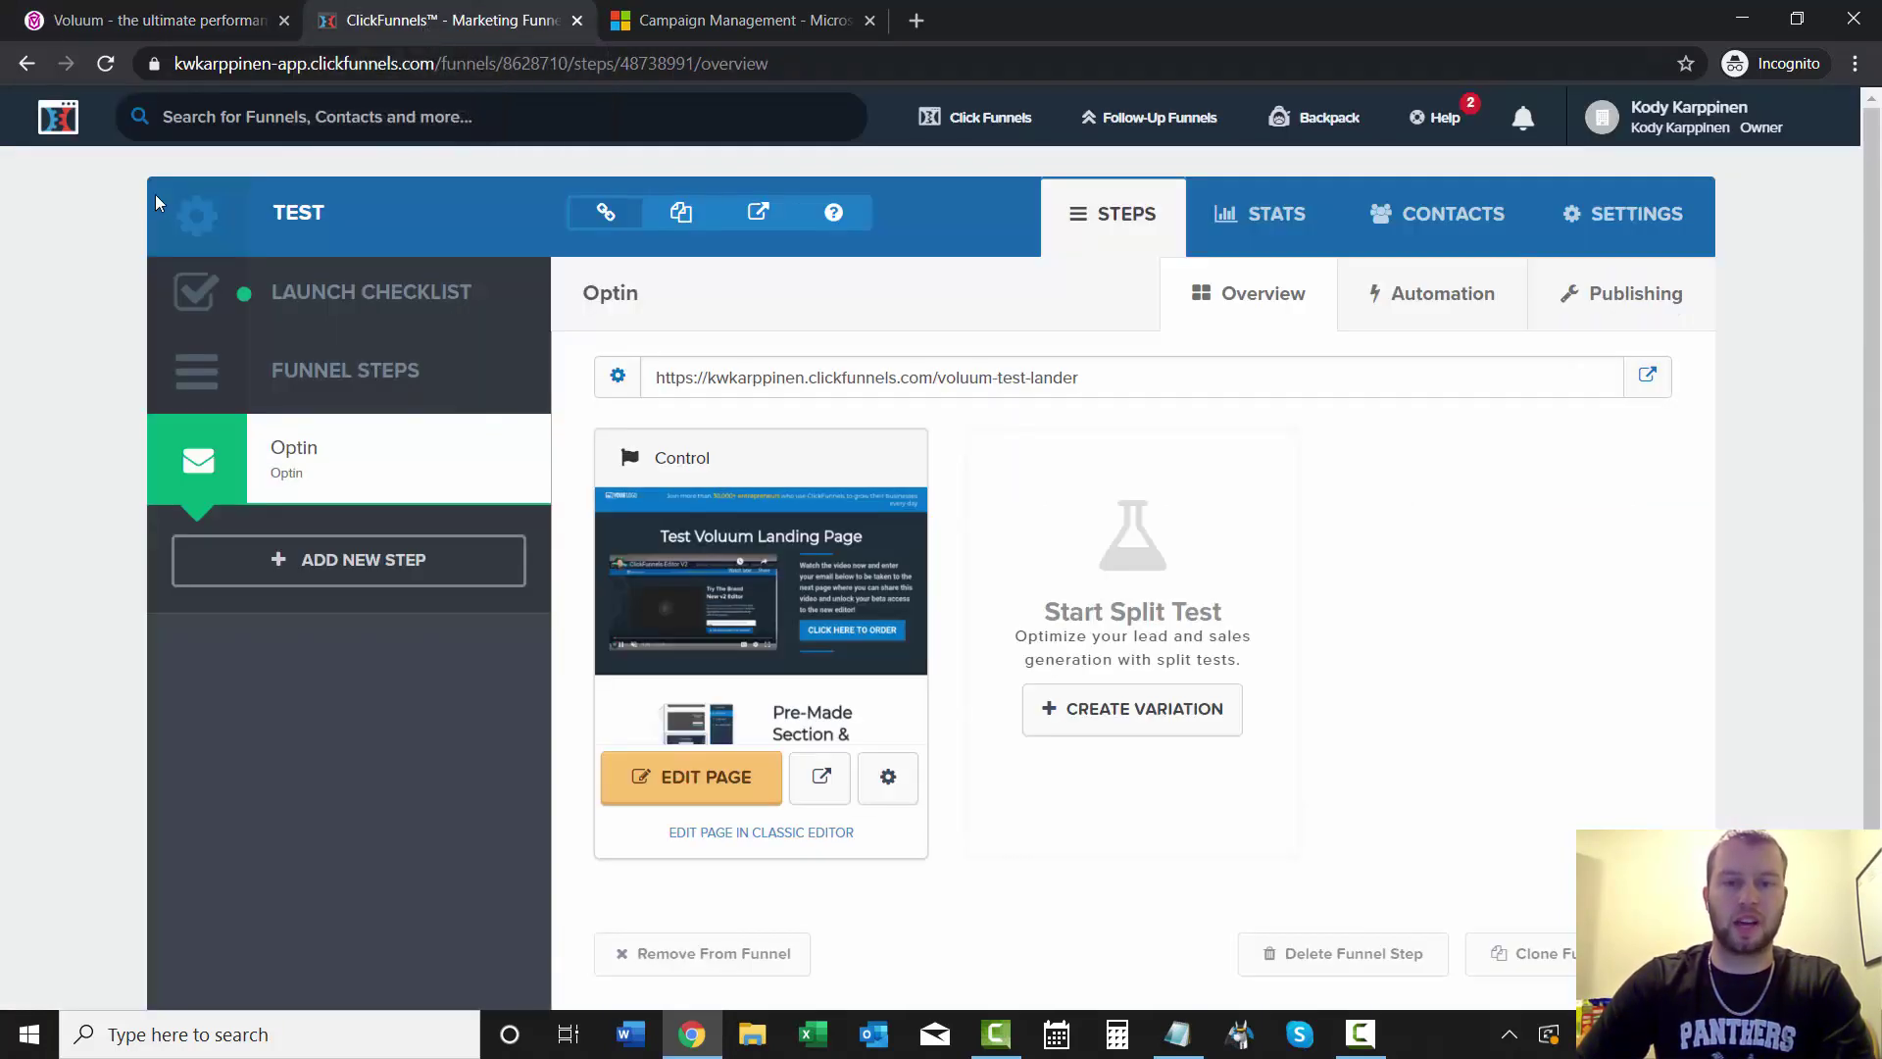
click(1645, 377)
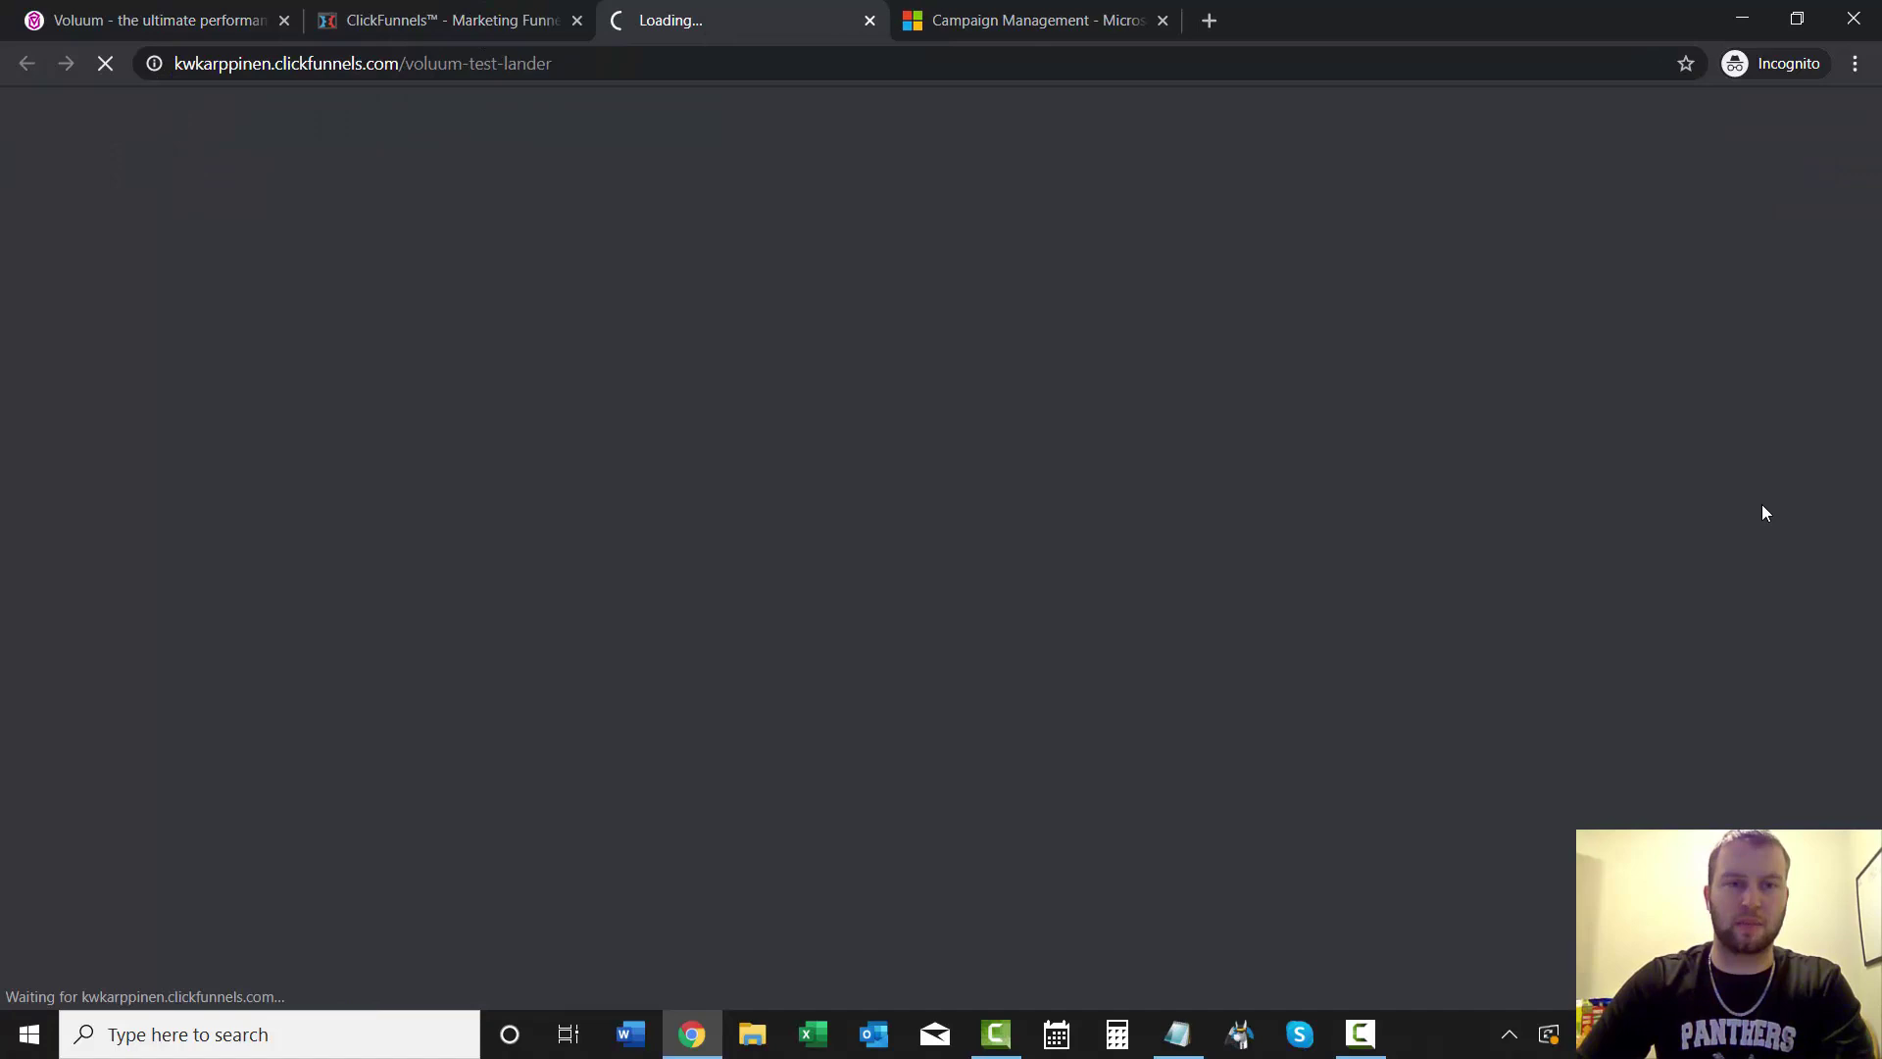
scroll(1053, 306, down, 20)
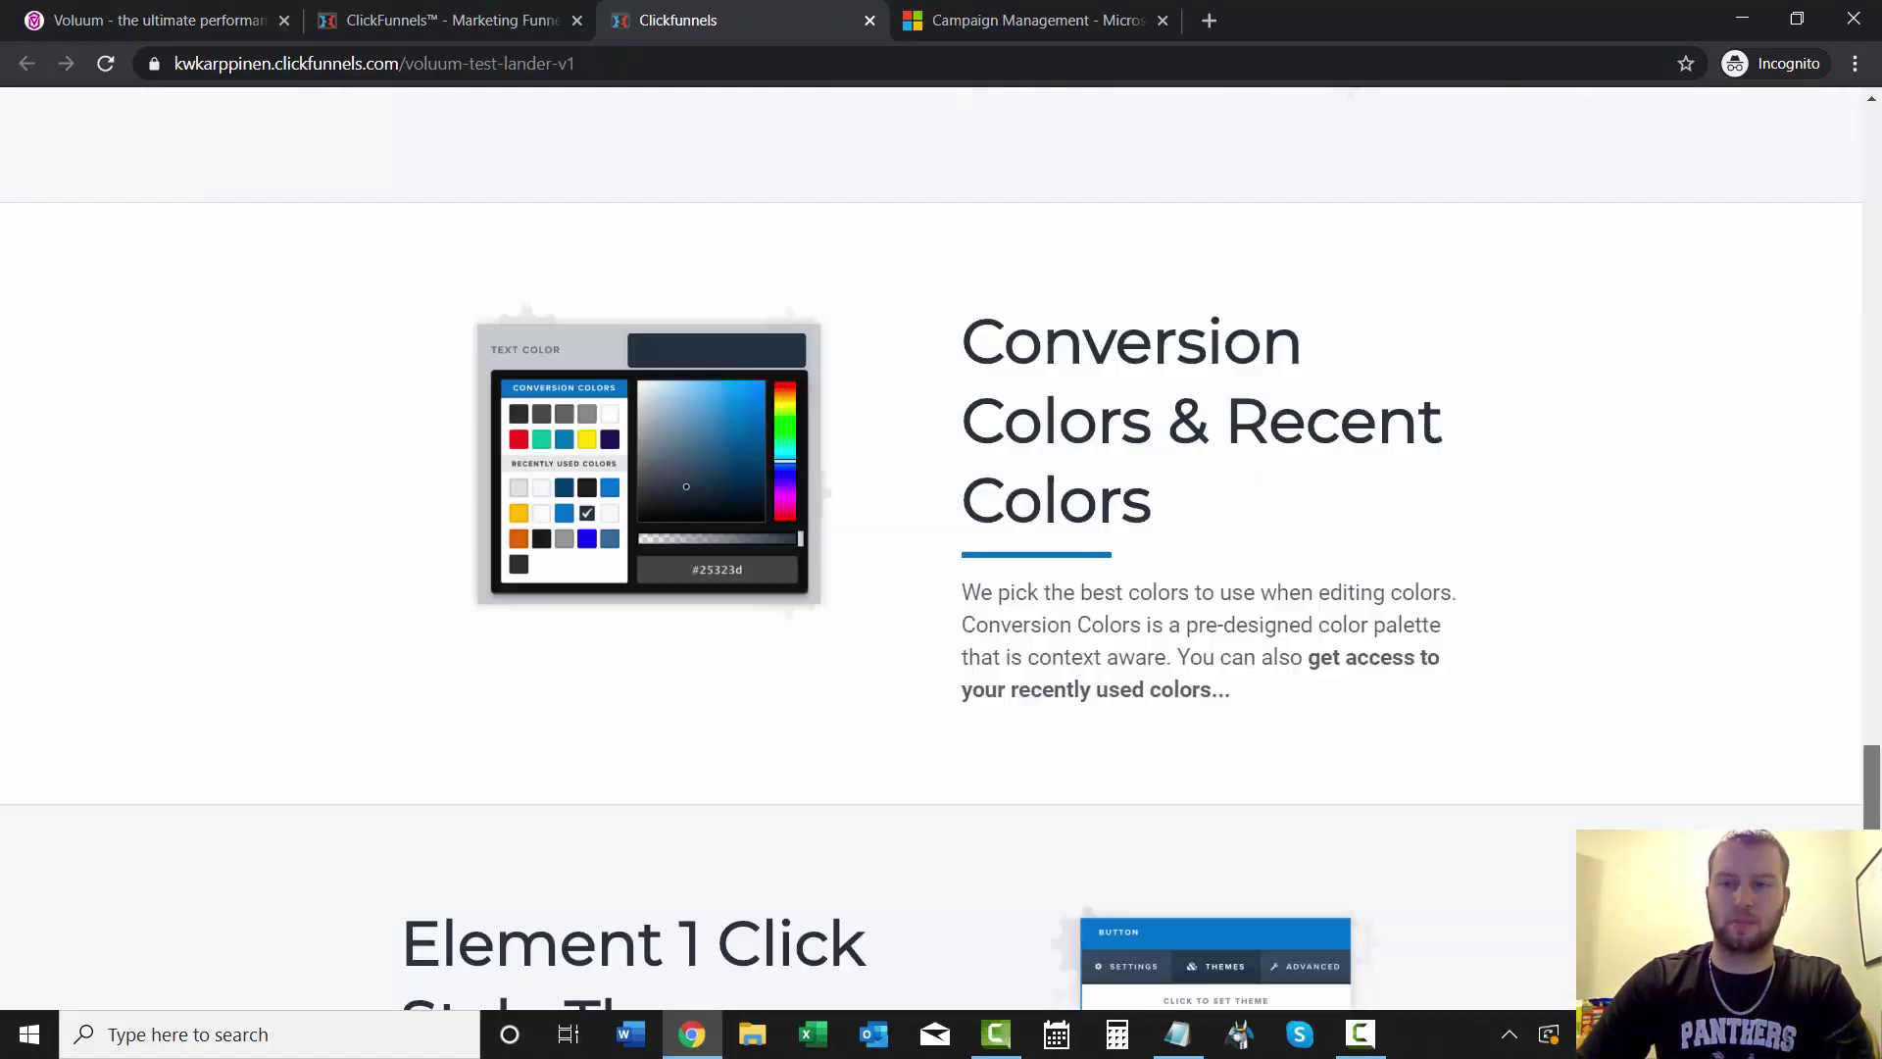
scroll(1306, 111, up, 20)
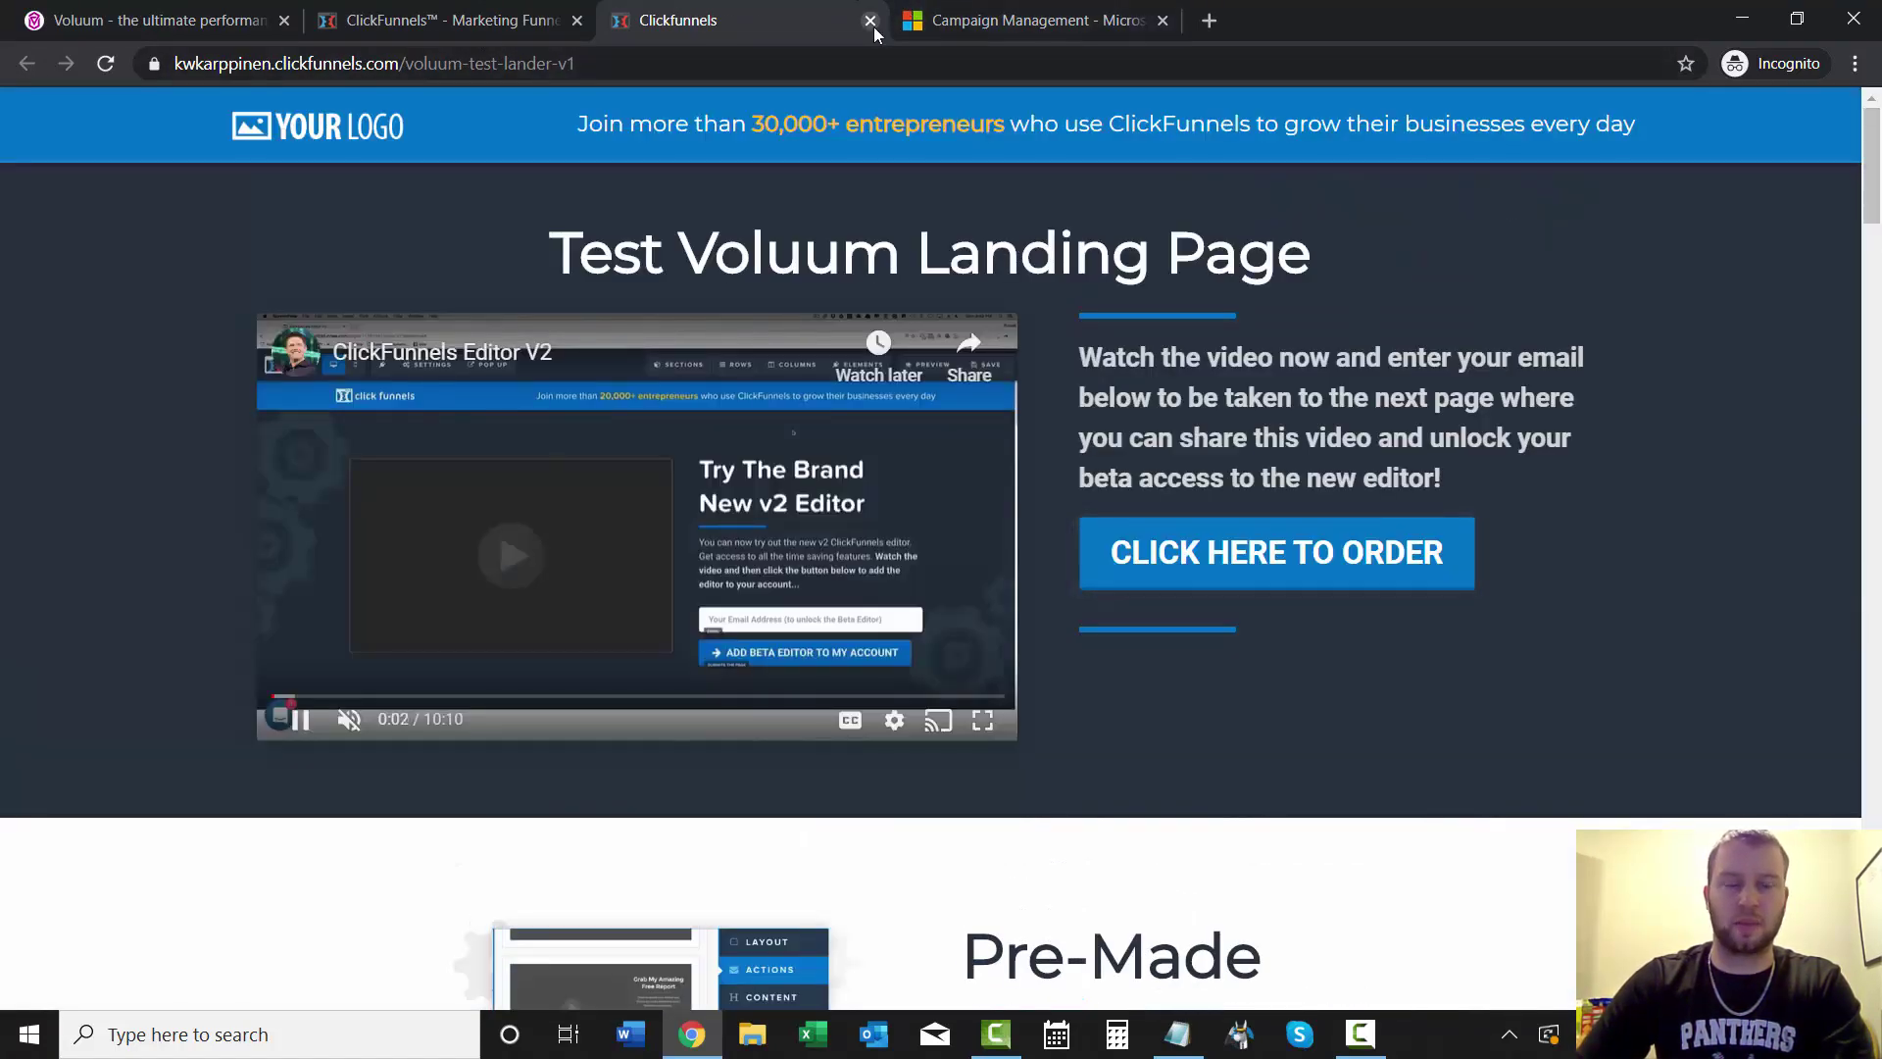
drag(462, 62, 643, 63)
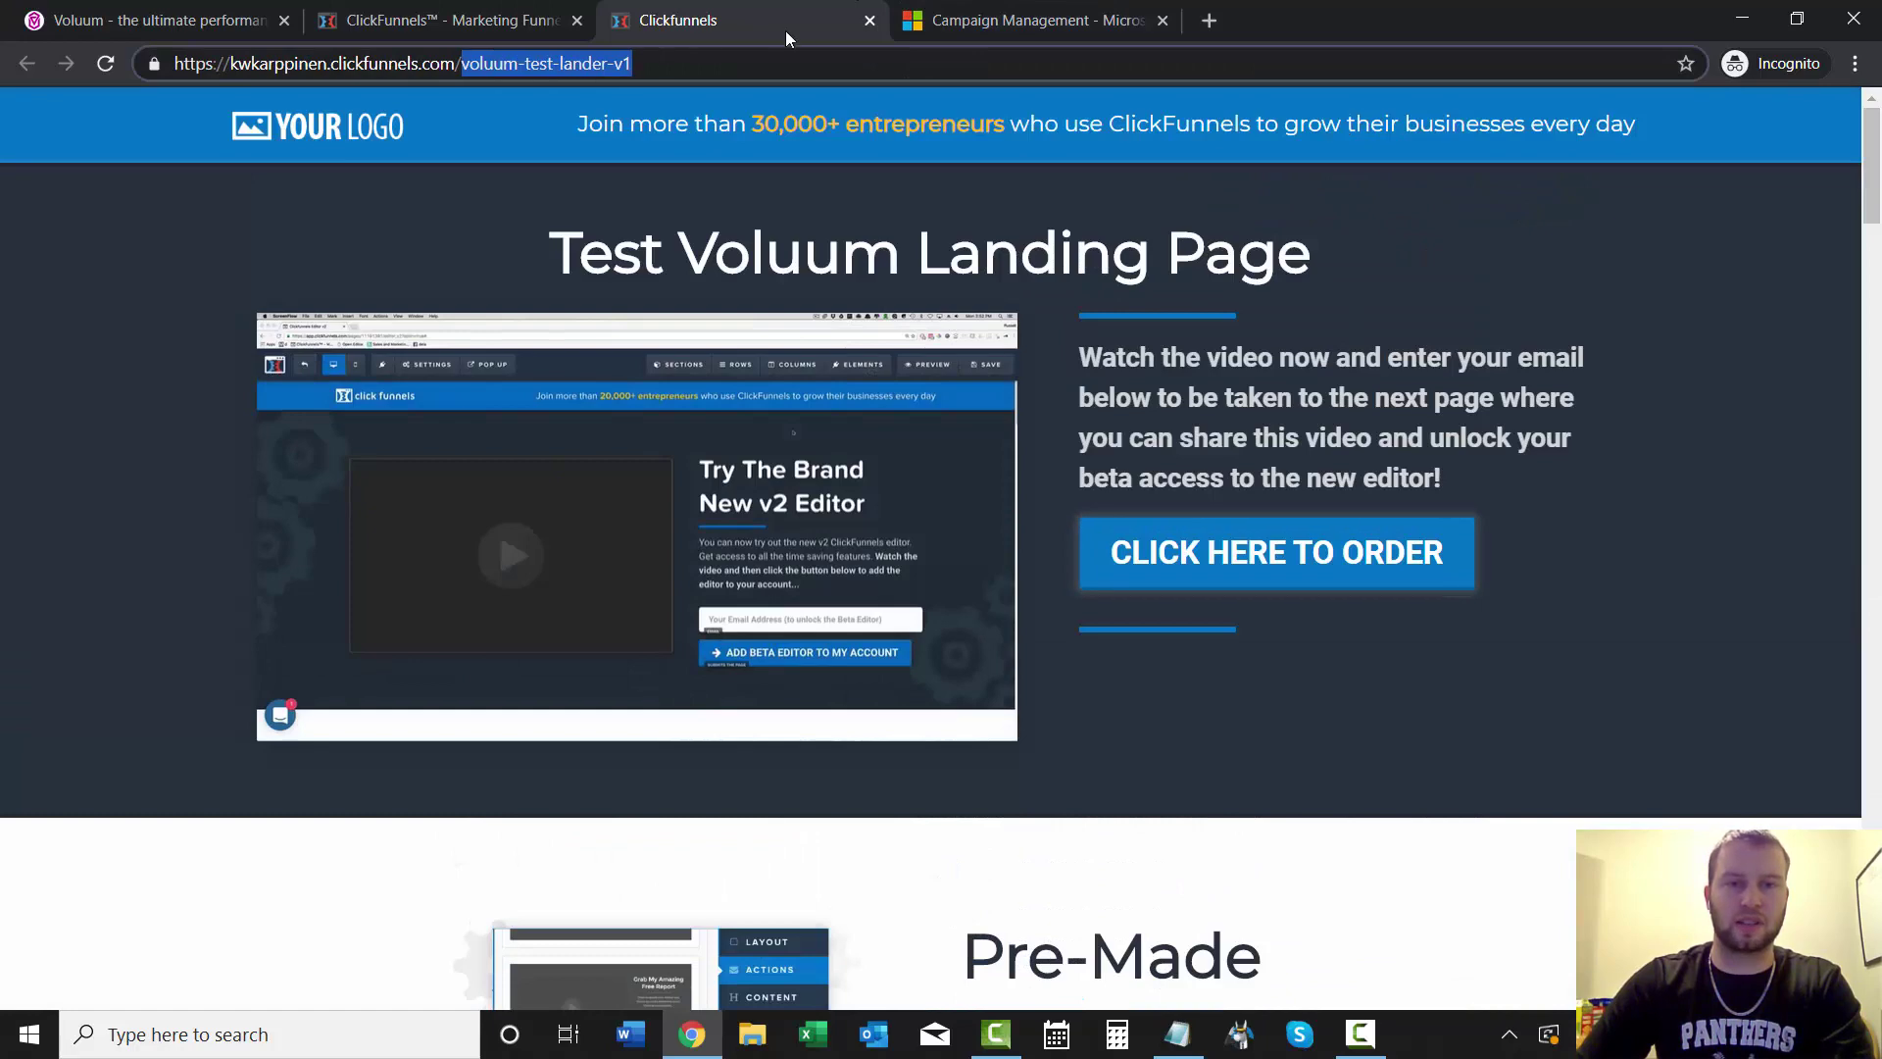
click(869, 19)
- Copy the funnel step's page URL and return to Voluum's Landers list
right_click(992, 376)
click(1025, 398)
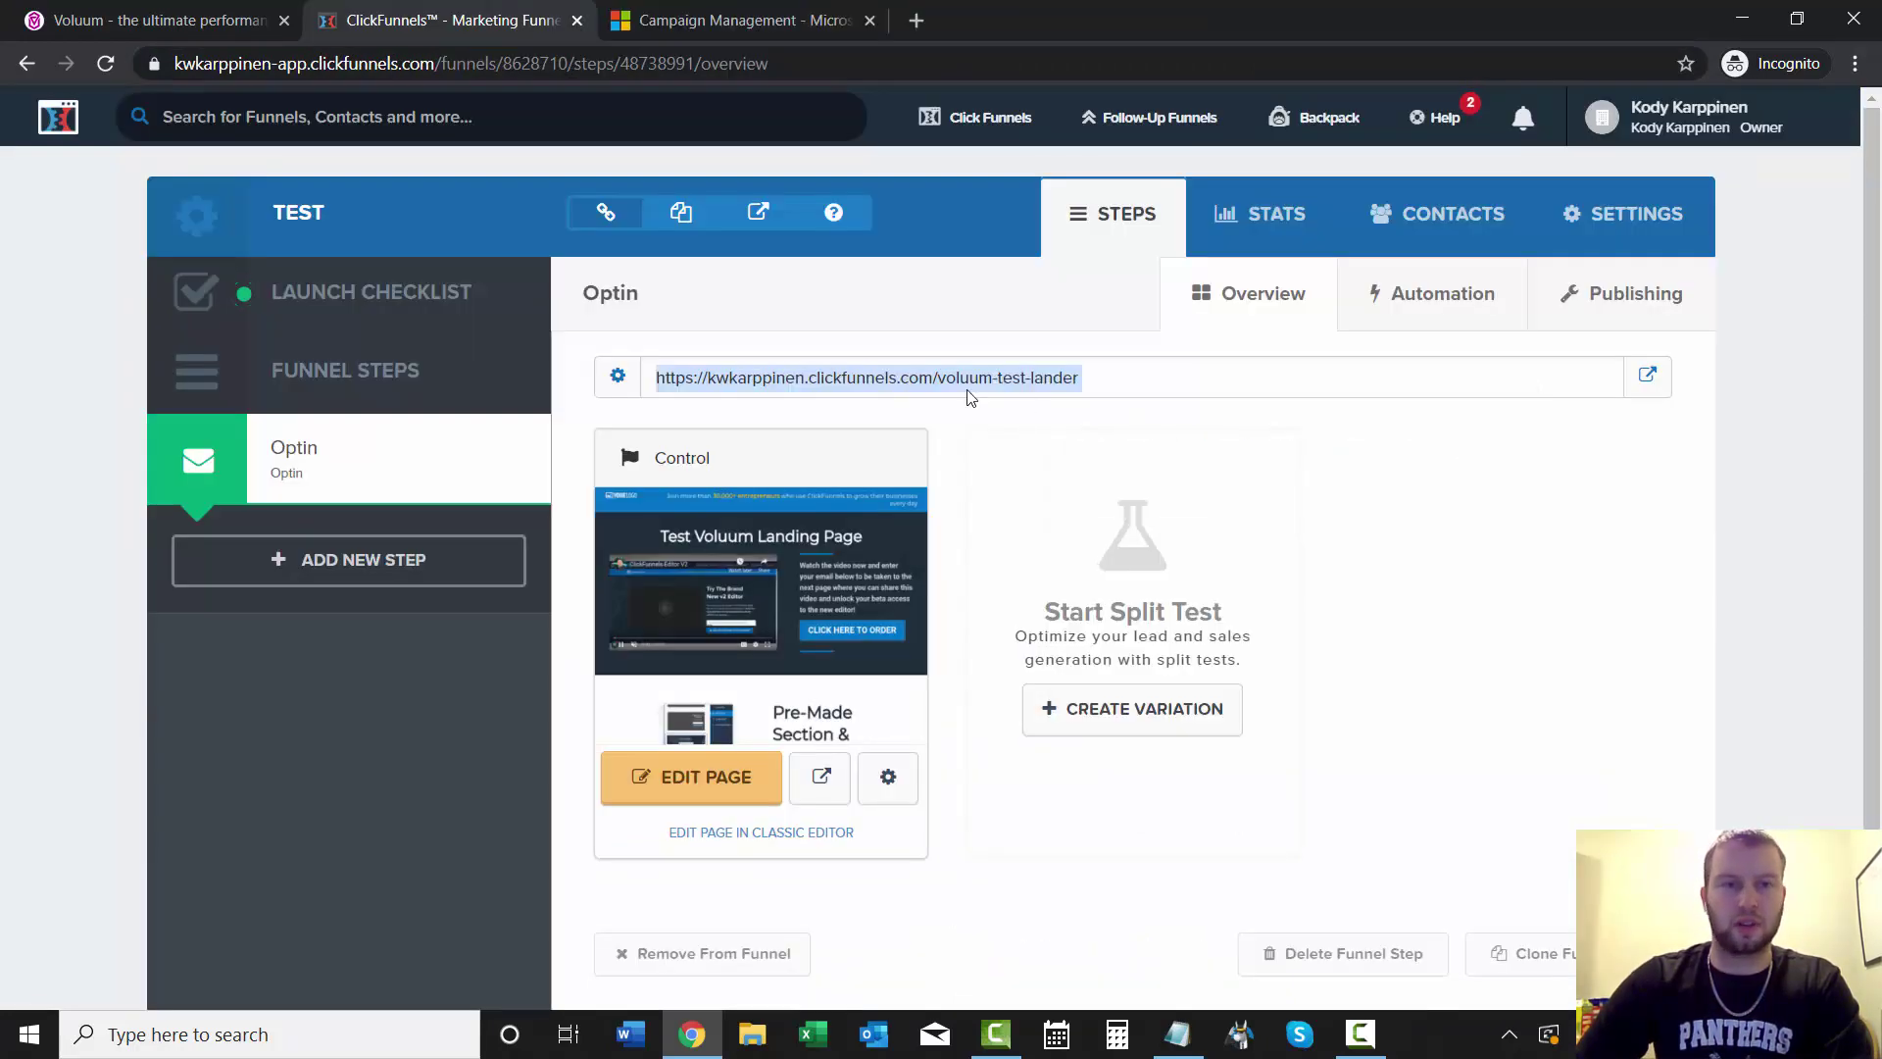
click(142, 22)
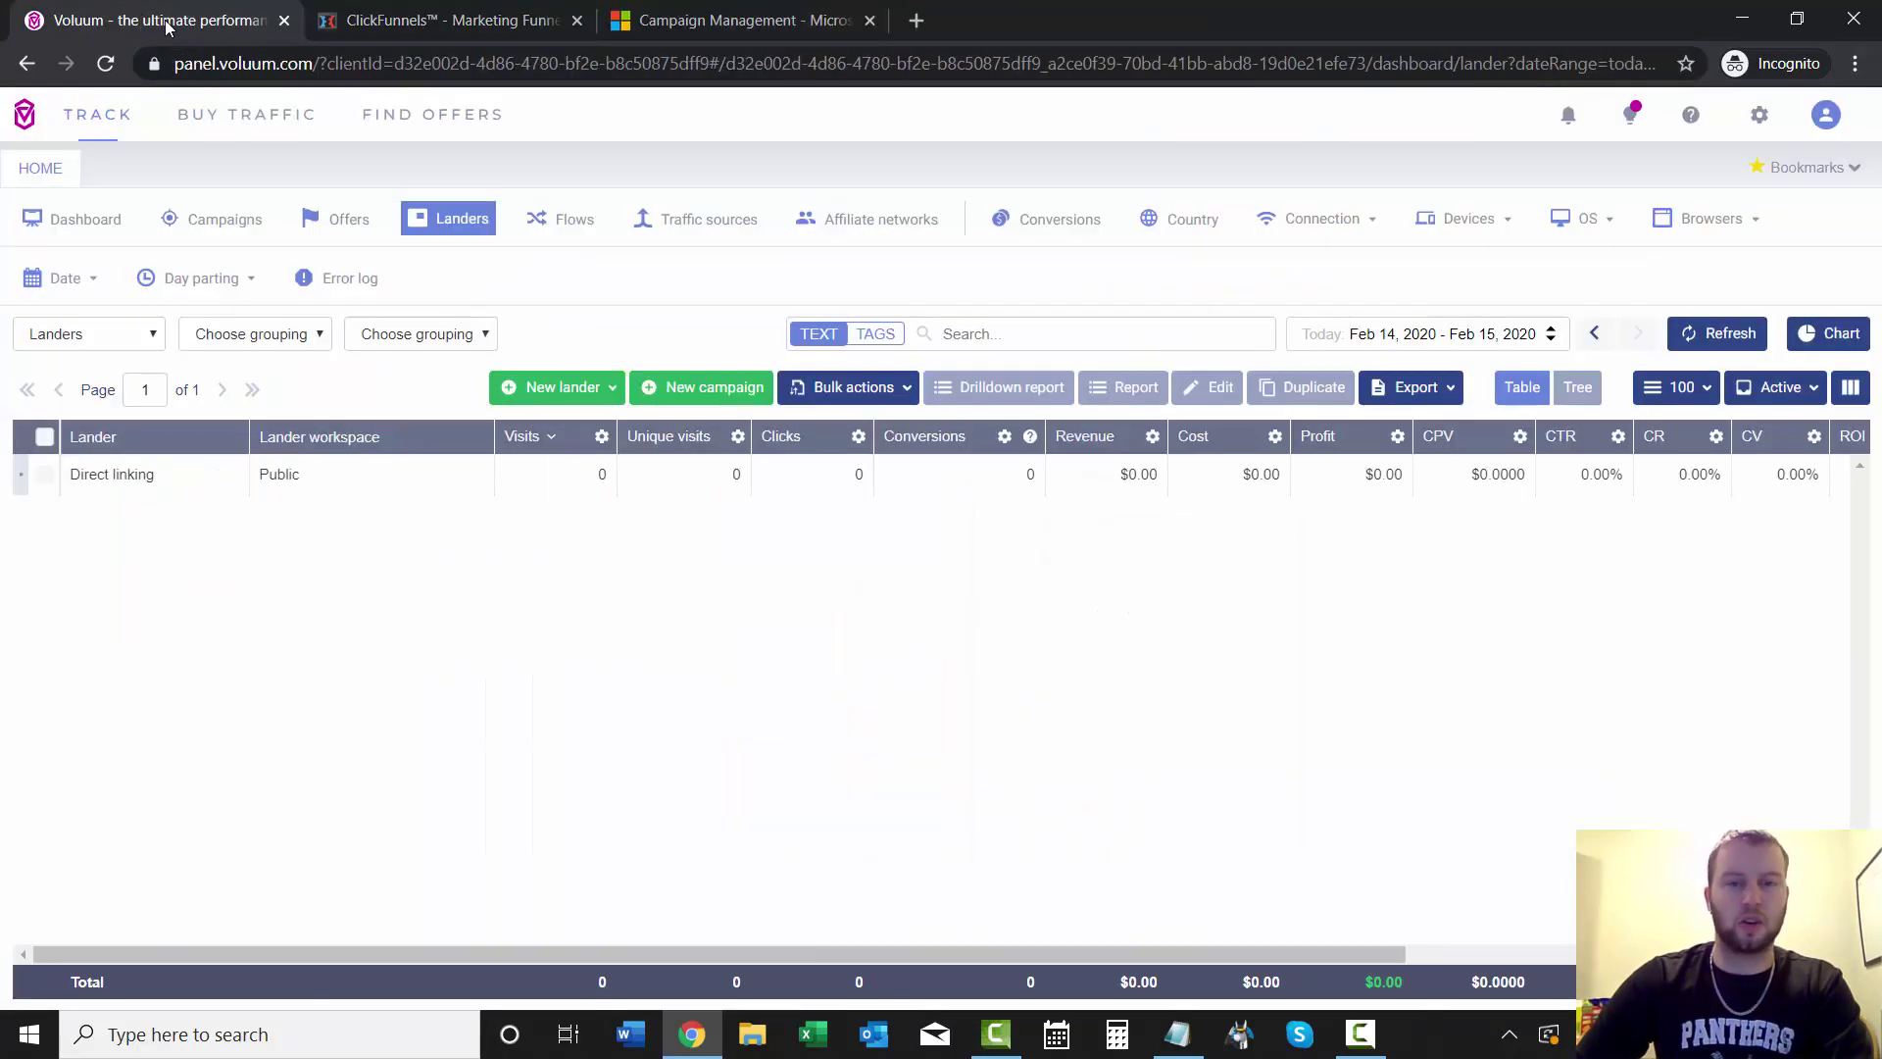
- Create a new lander named 'Test Landing Page V1' with the pasted ClickFunnels page URL
click(542, 388)
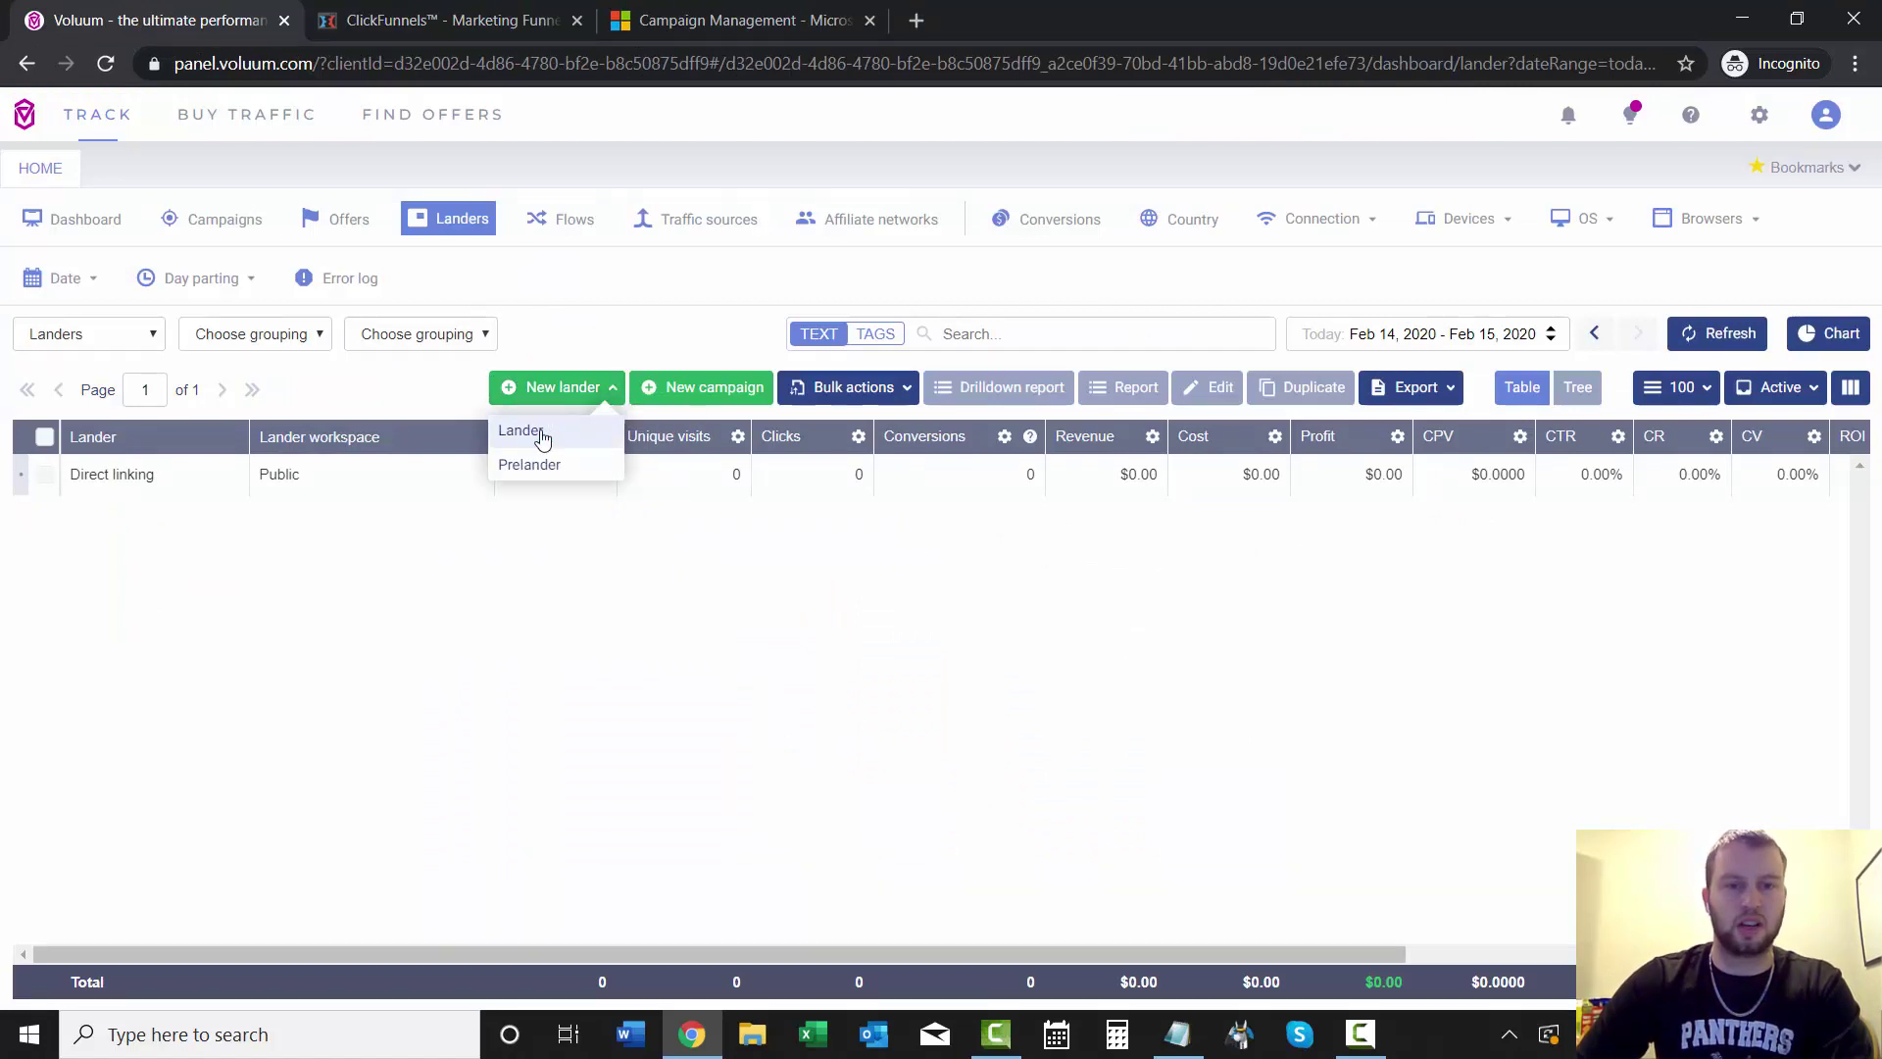
click(539, 435)
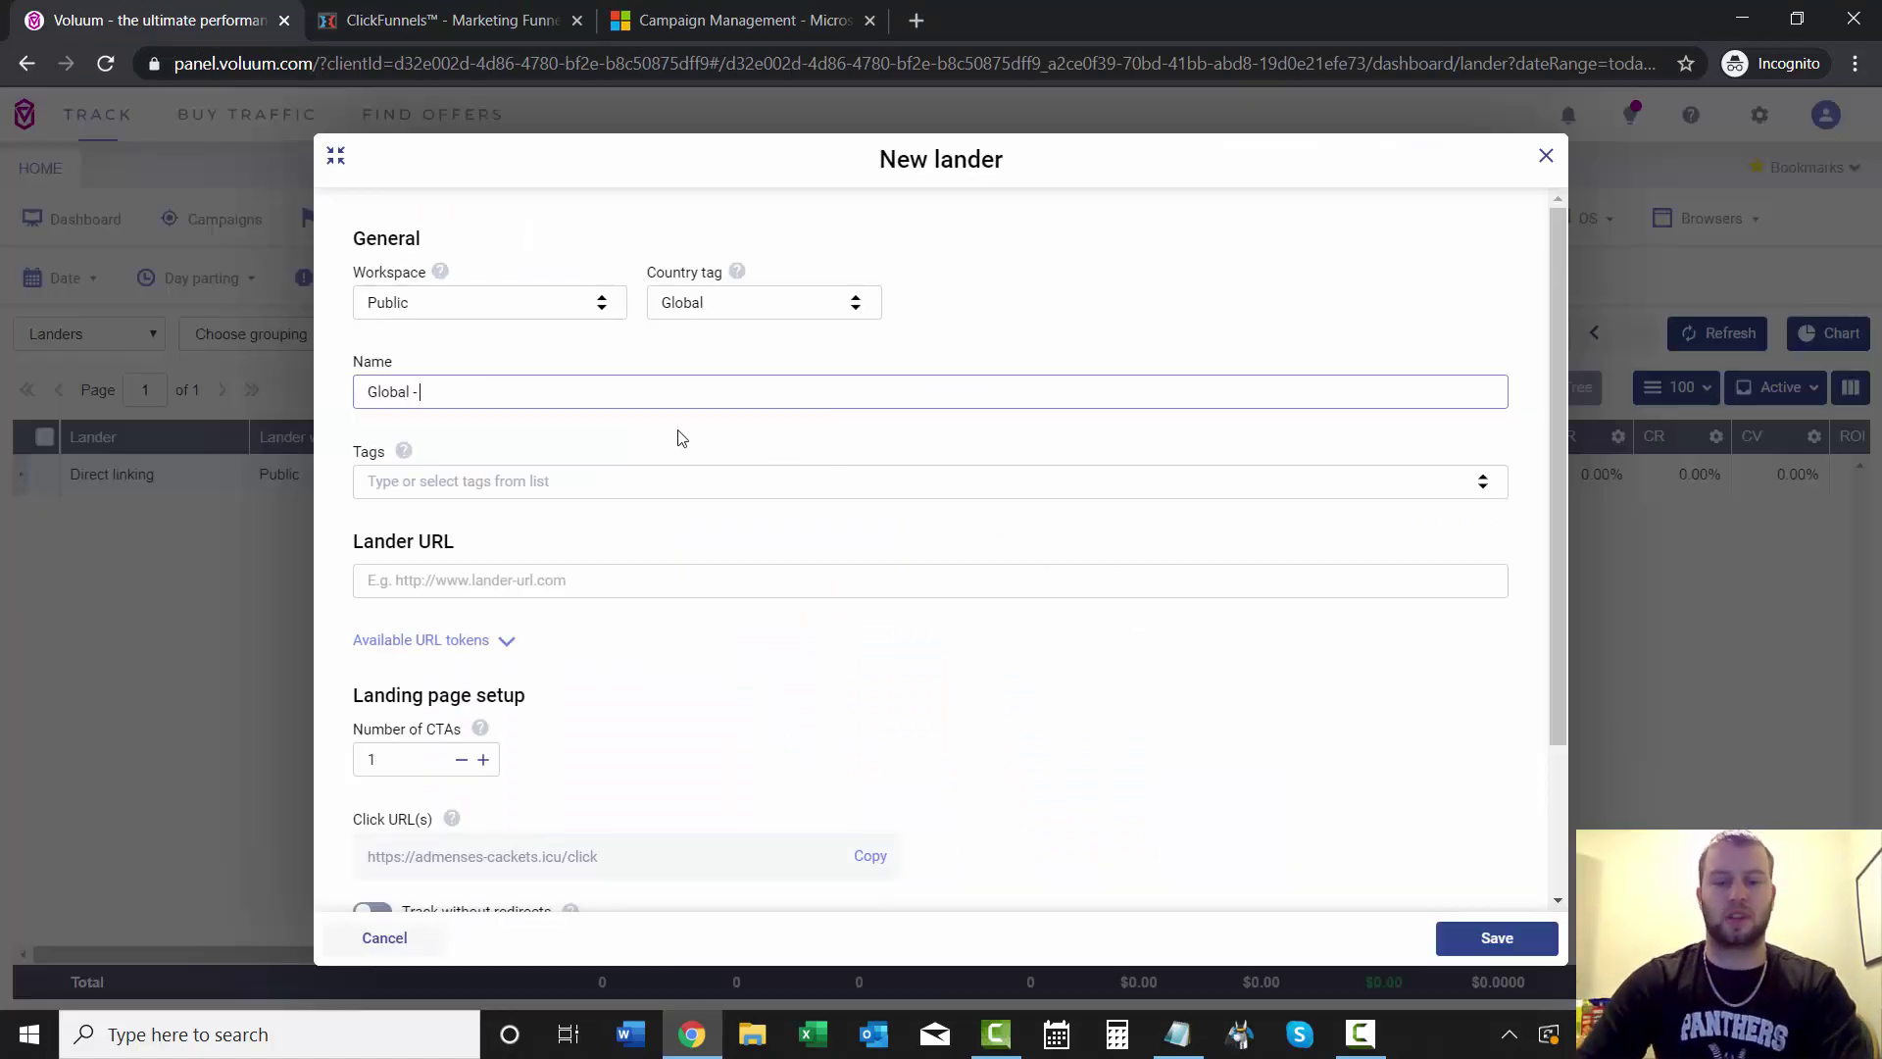
text(Test L)
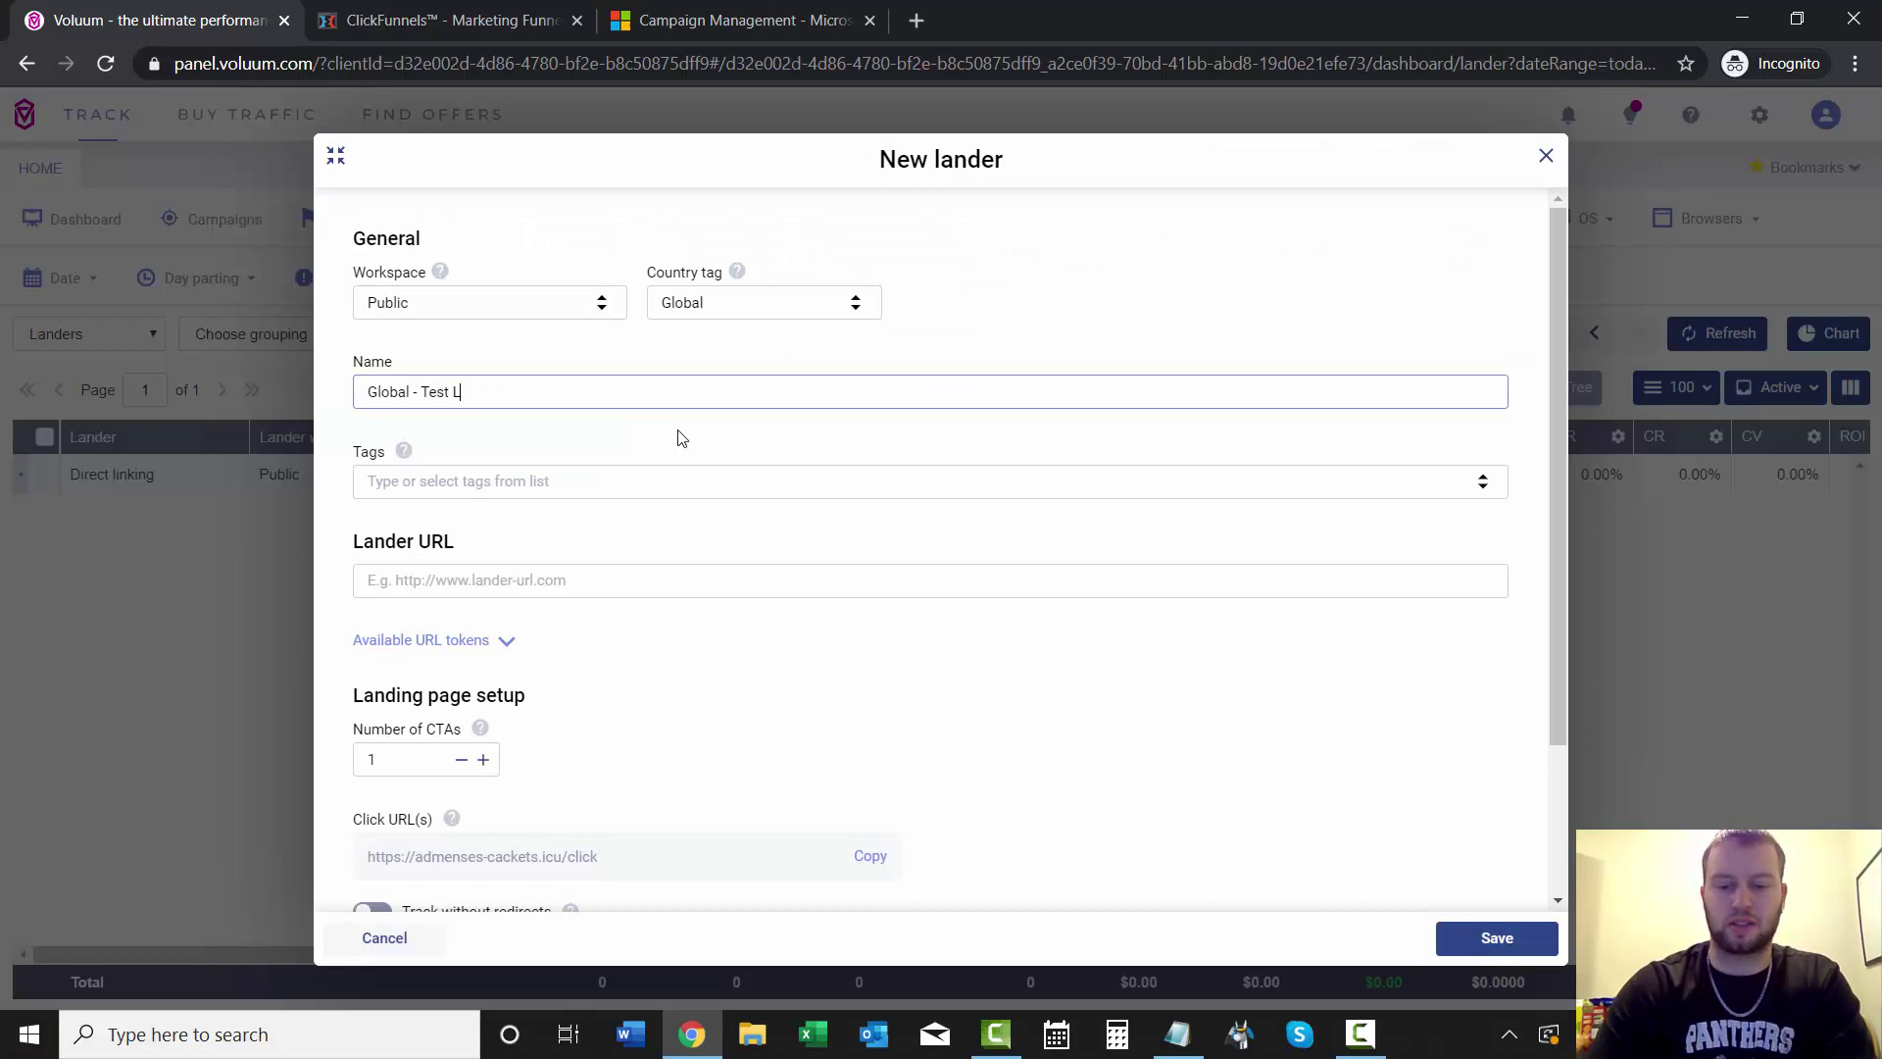
text(anding Page)
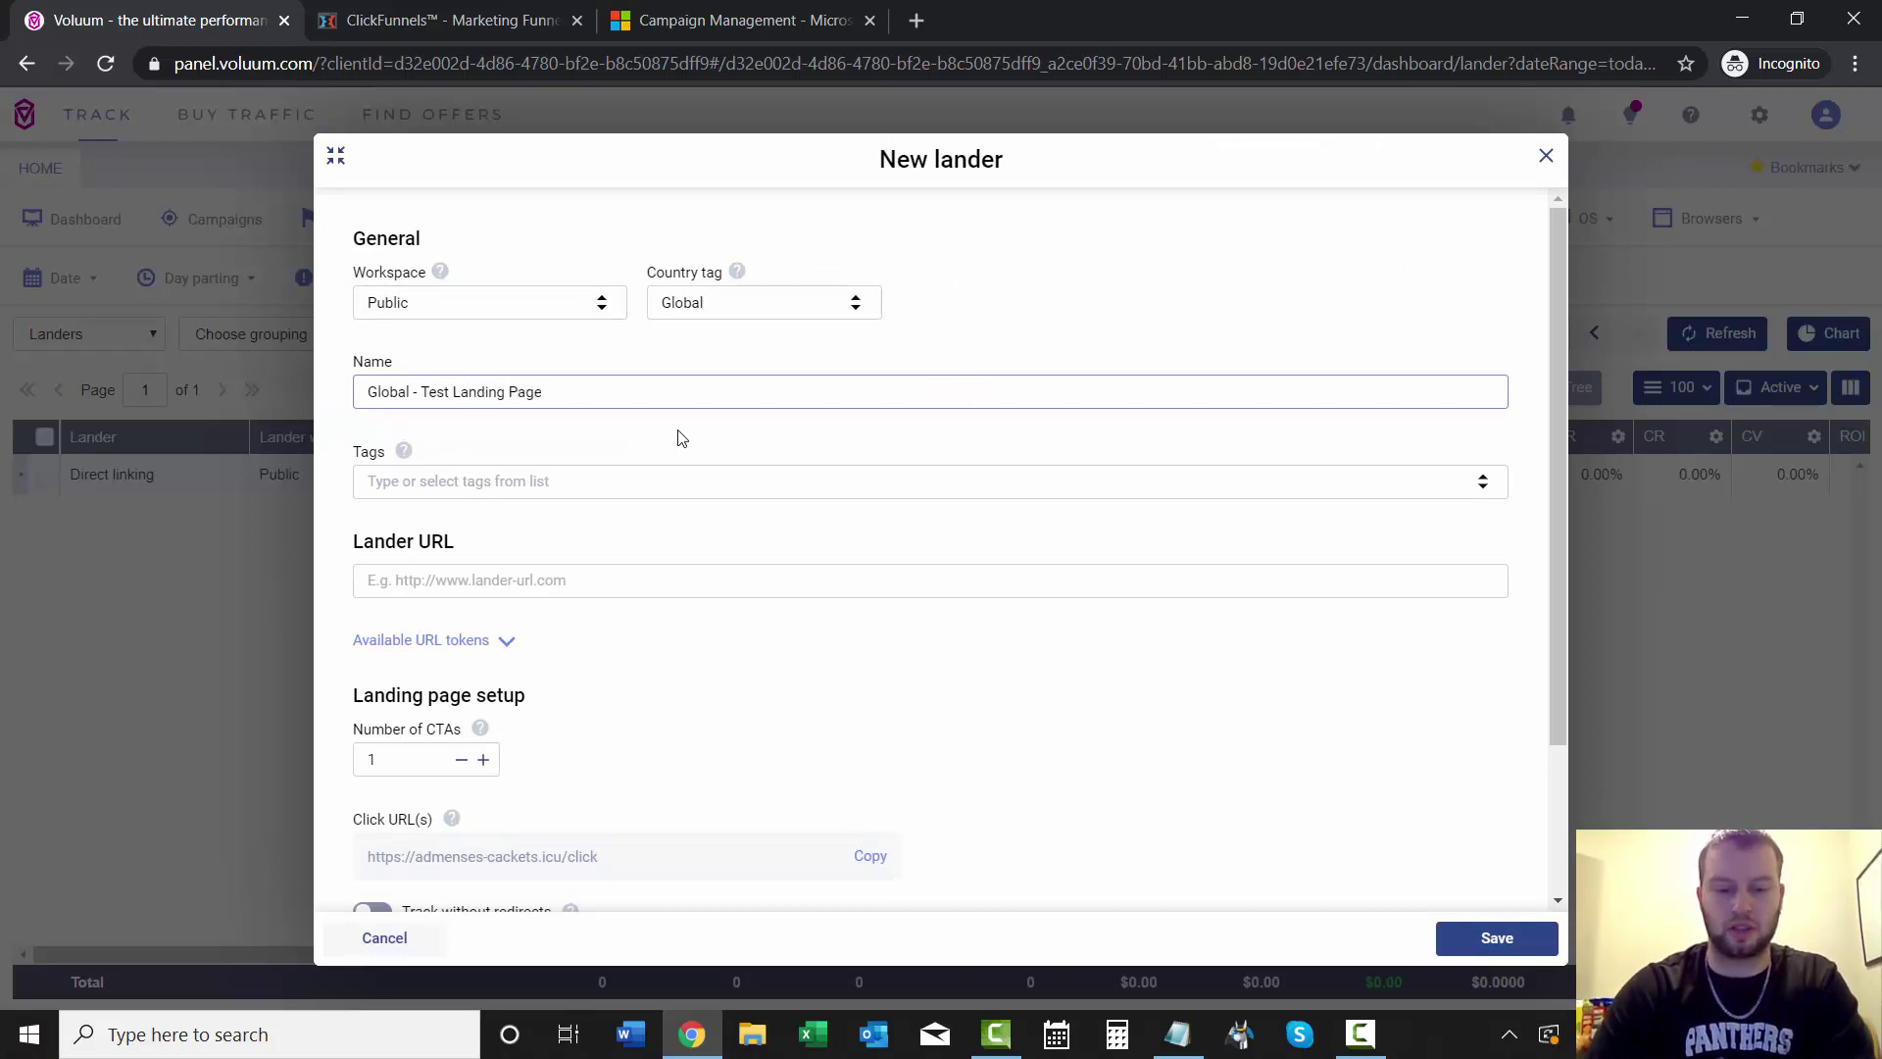
text( V1)
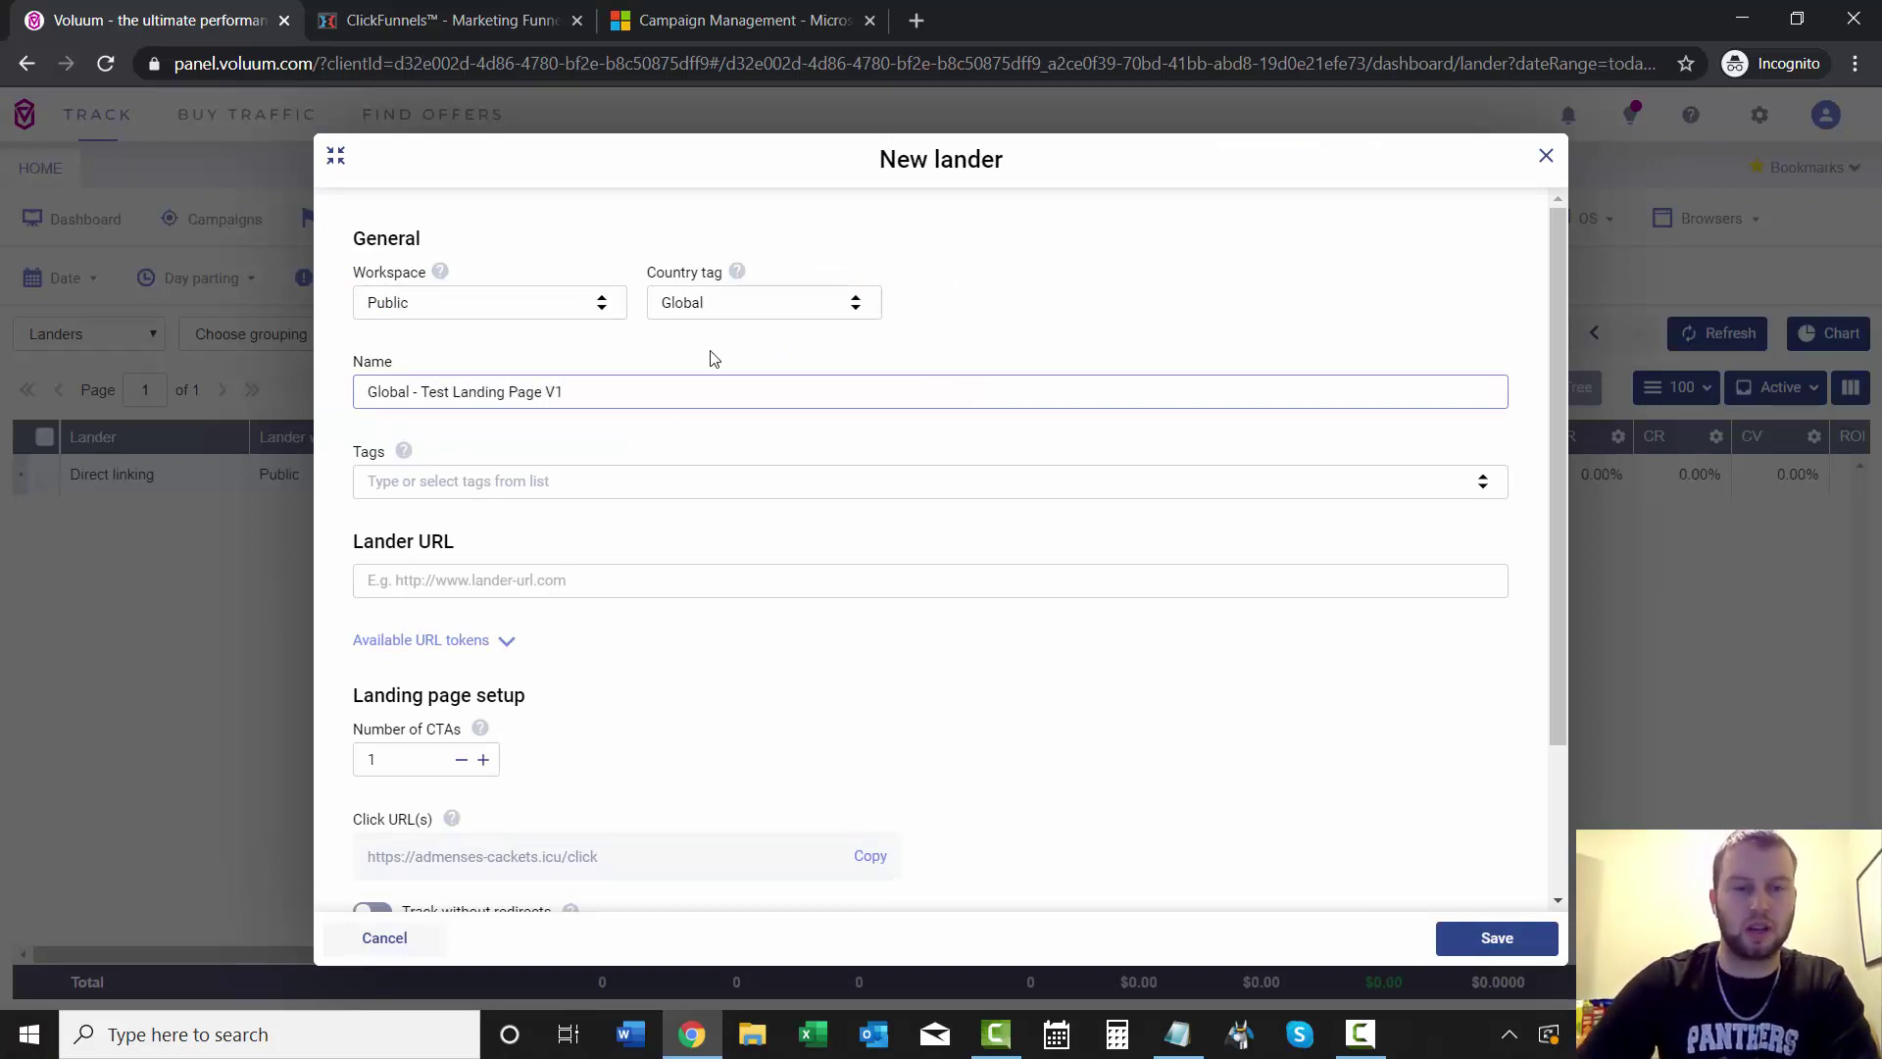
click(732, 583)
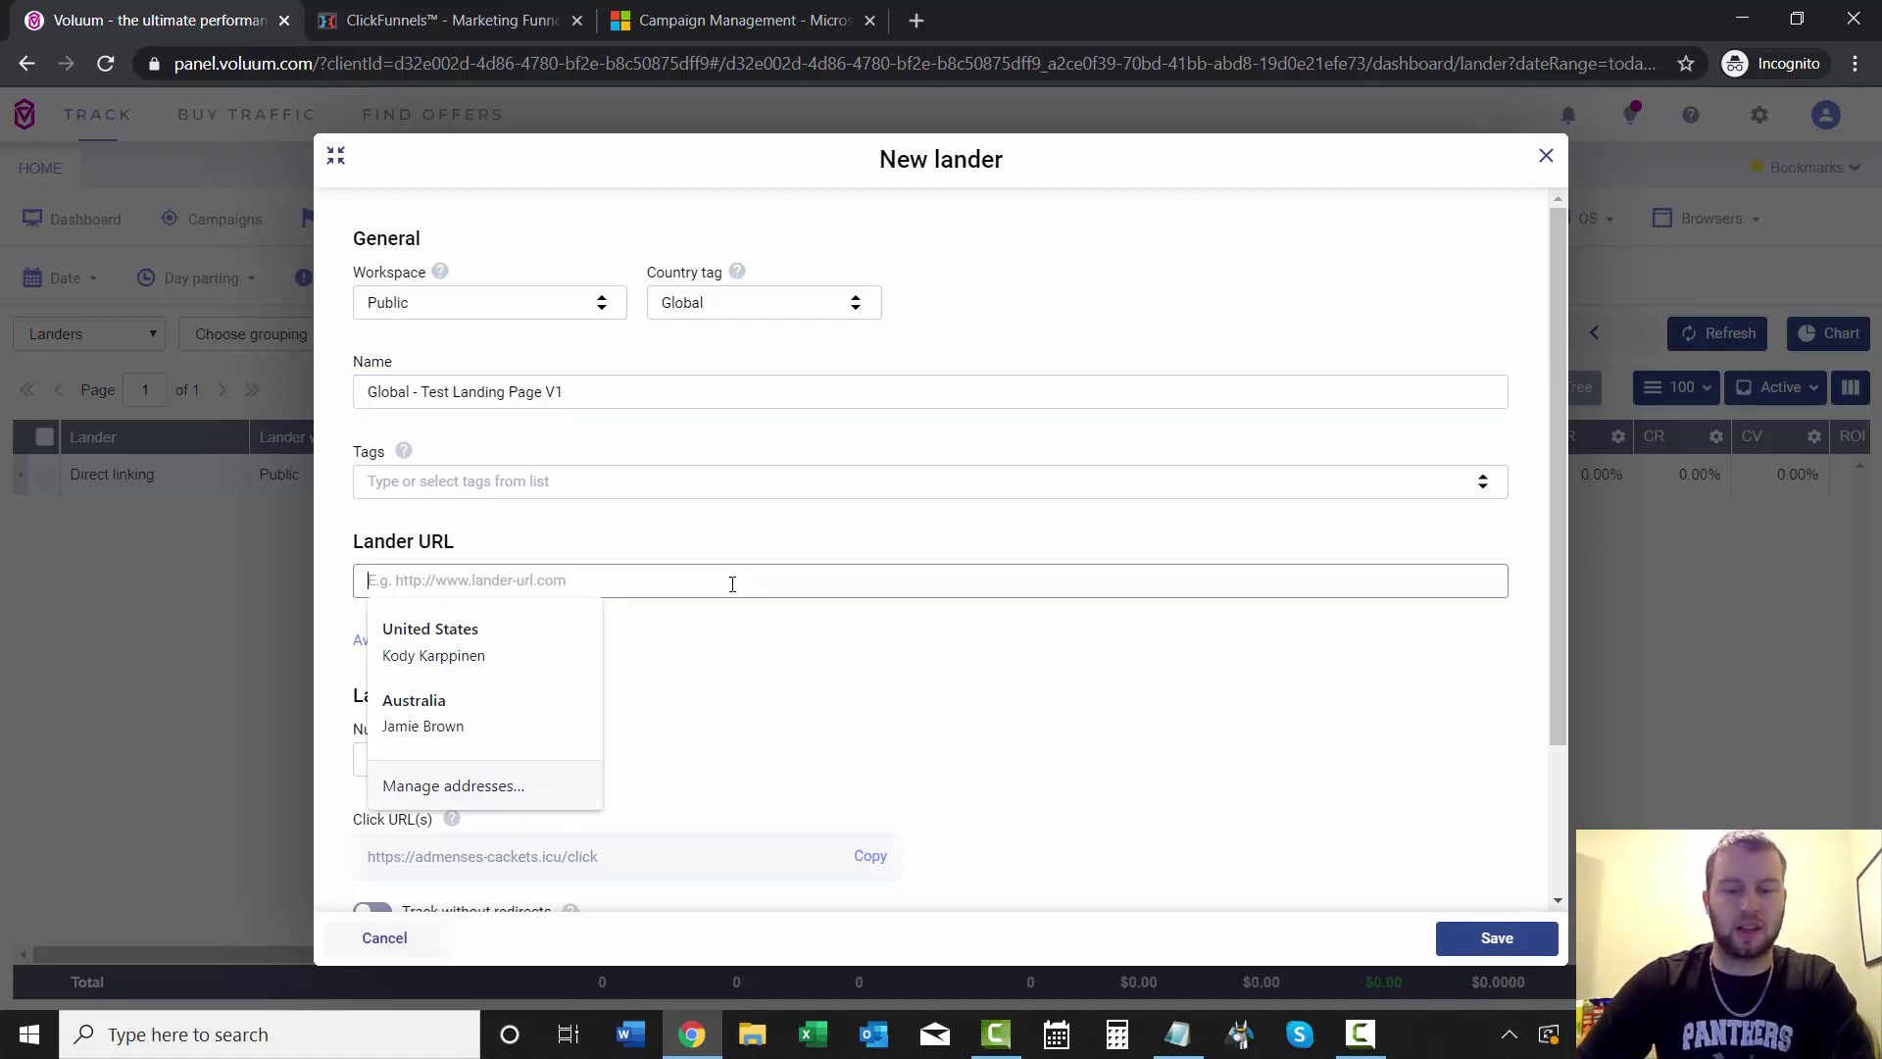
text(https://kwkarppinen.clickfunnels.com/voluum-test-lander)
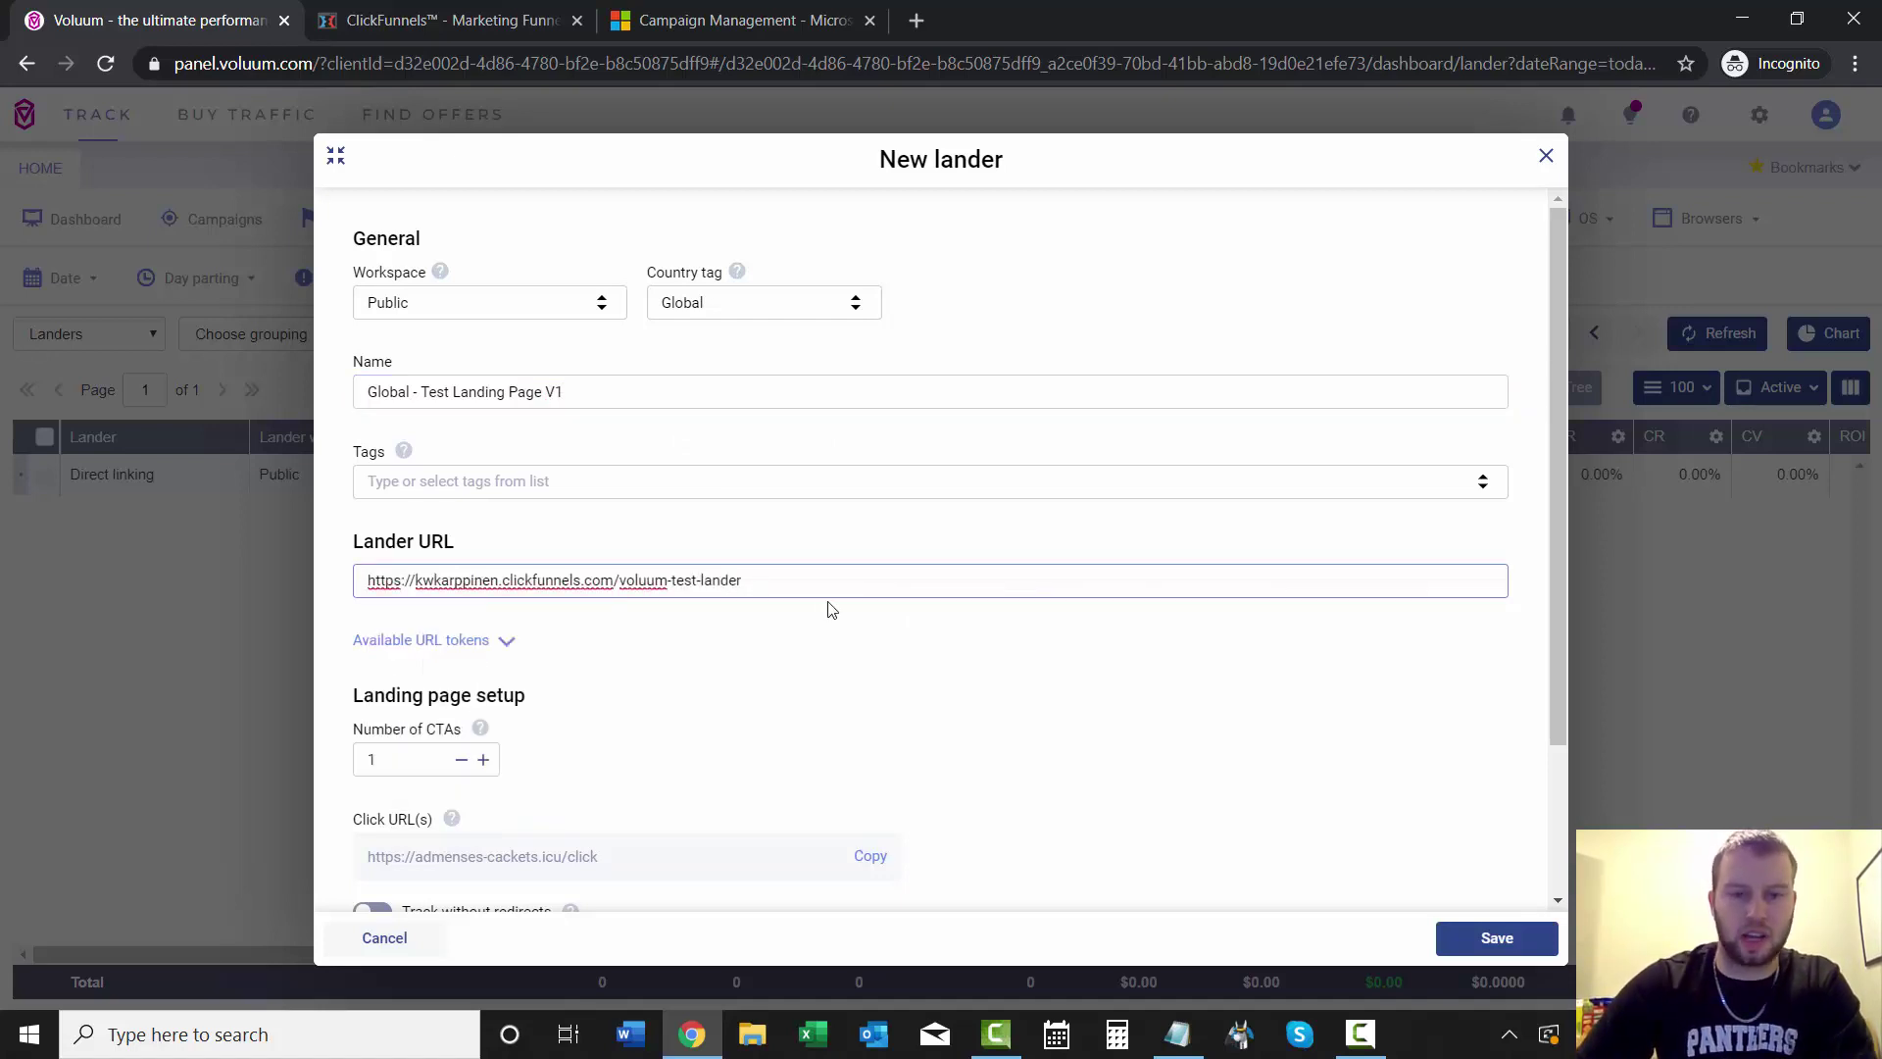
click(1211, 691)
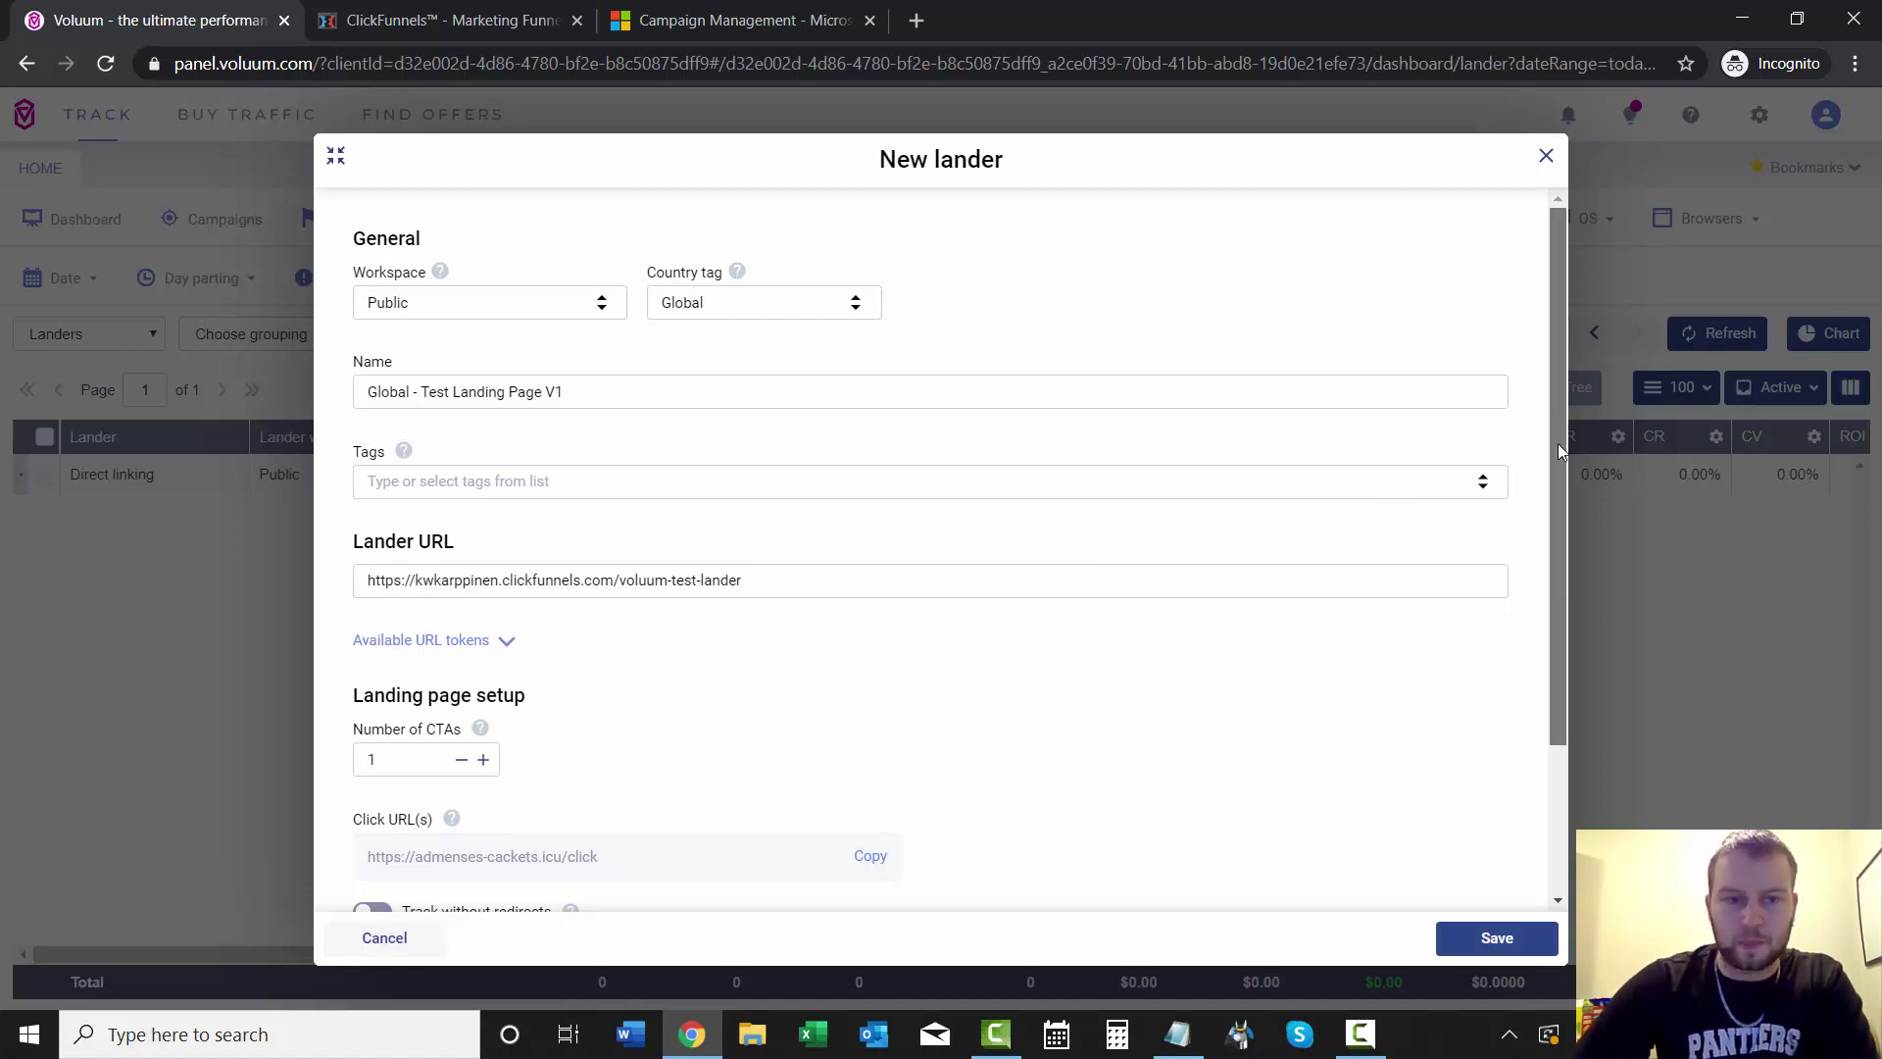
drag(1556, 443, 1559, 580)
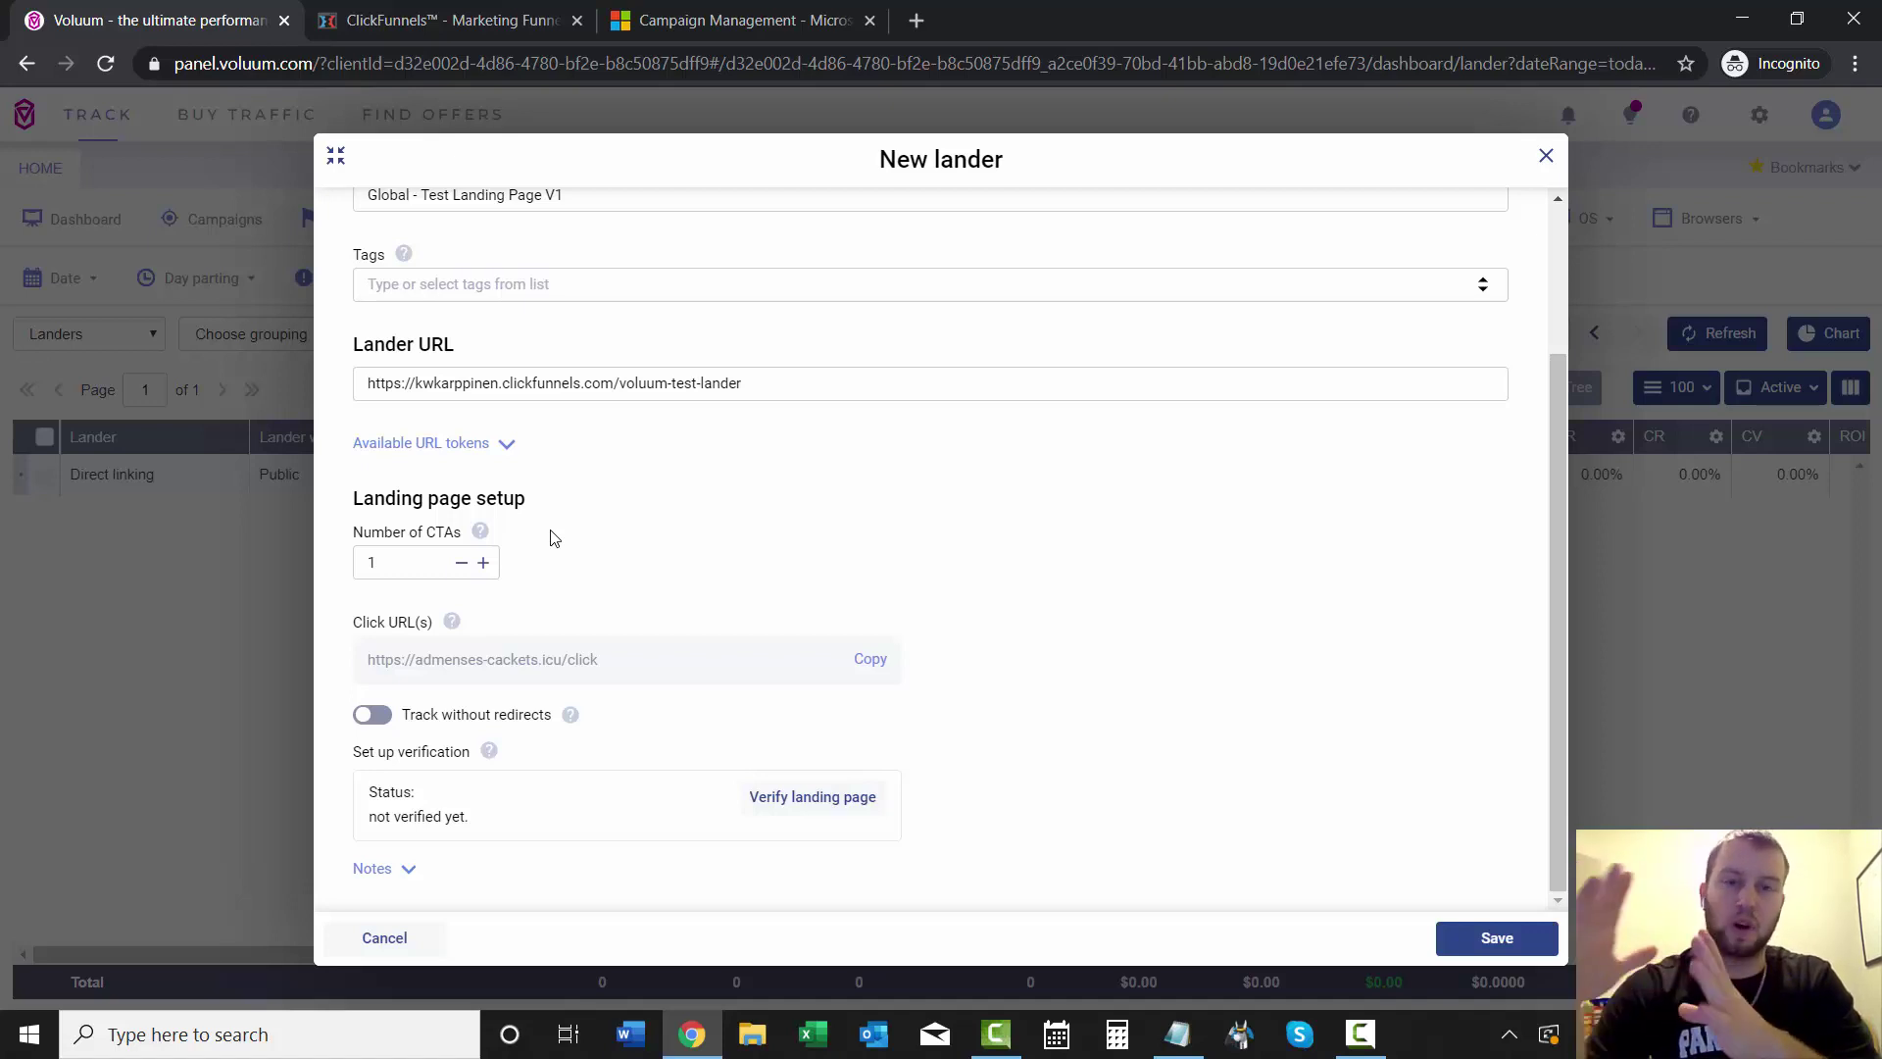
- Leave the lander's number of CTAs at 1
click(483, 562)
click(483, 563)
click(483, 562)
click(483, 563)
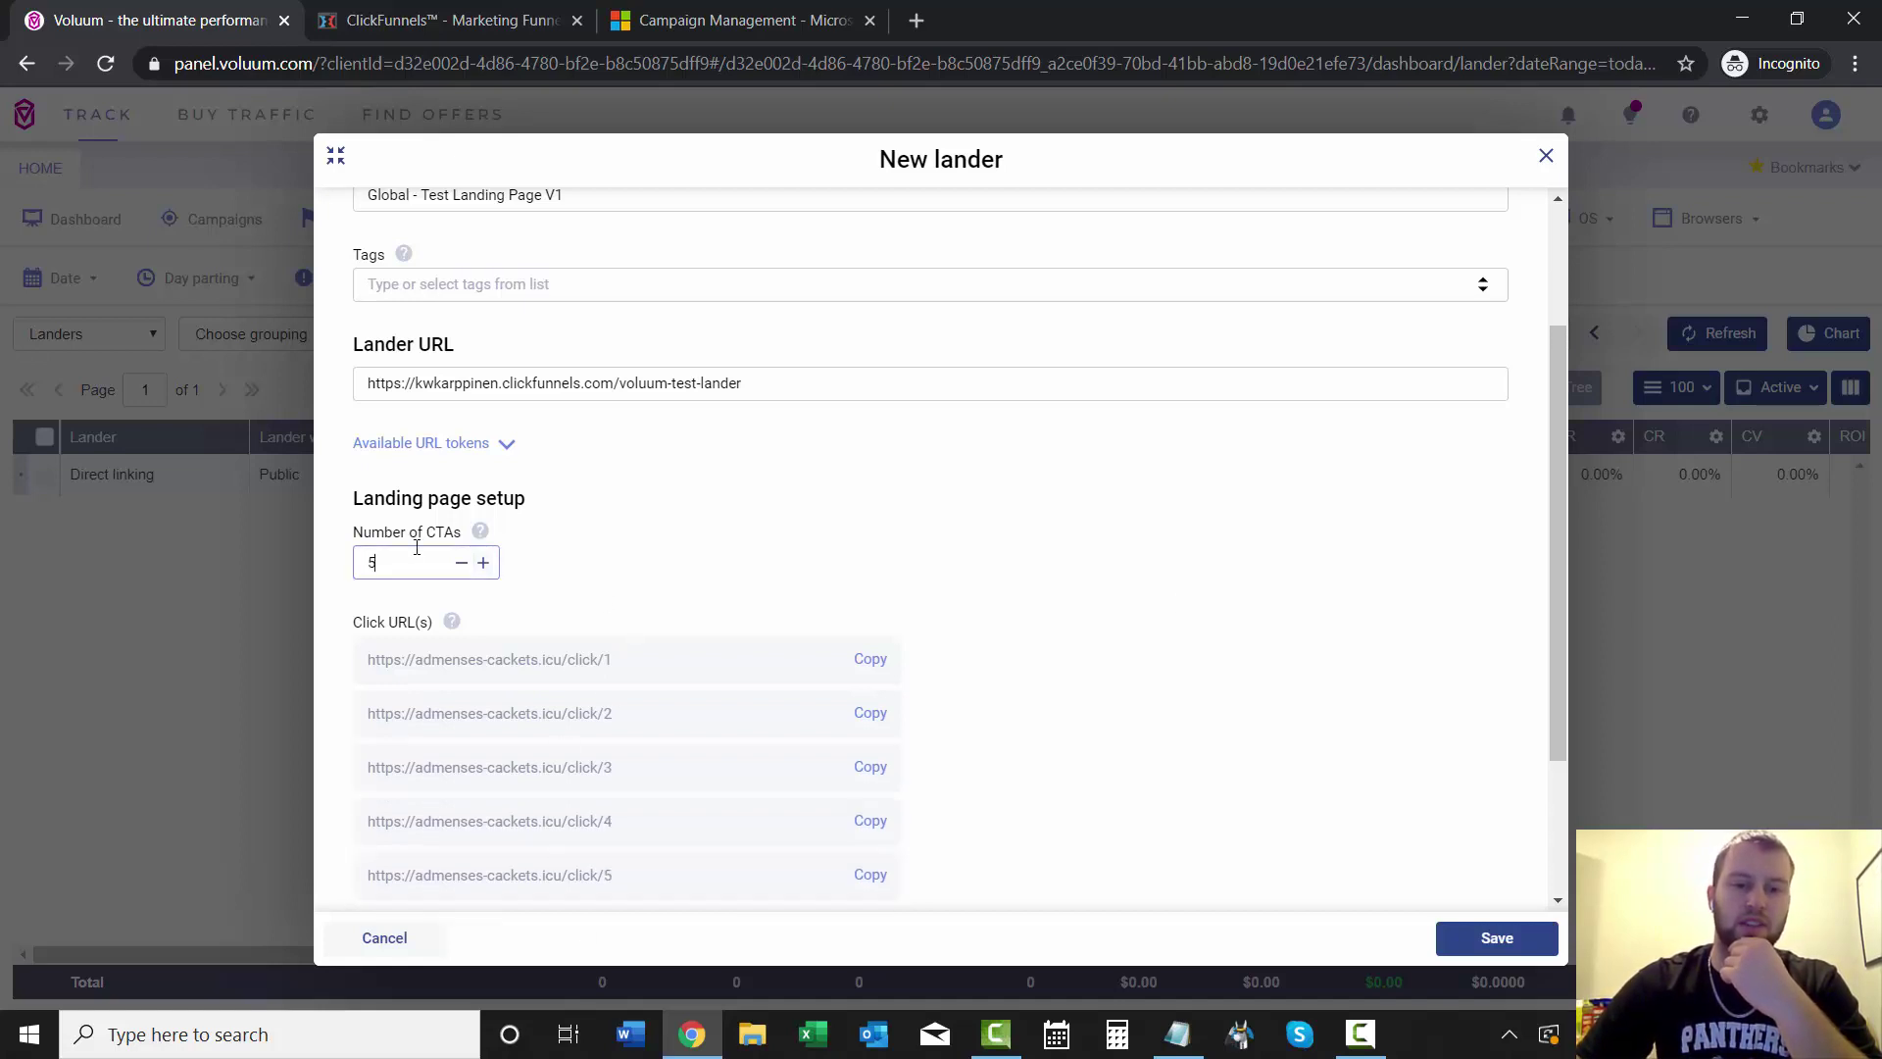
click(461, 562)
click(461, 563)
click(461, 563)
click(461, 562)
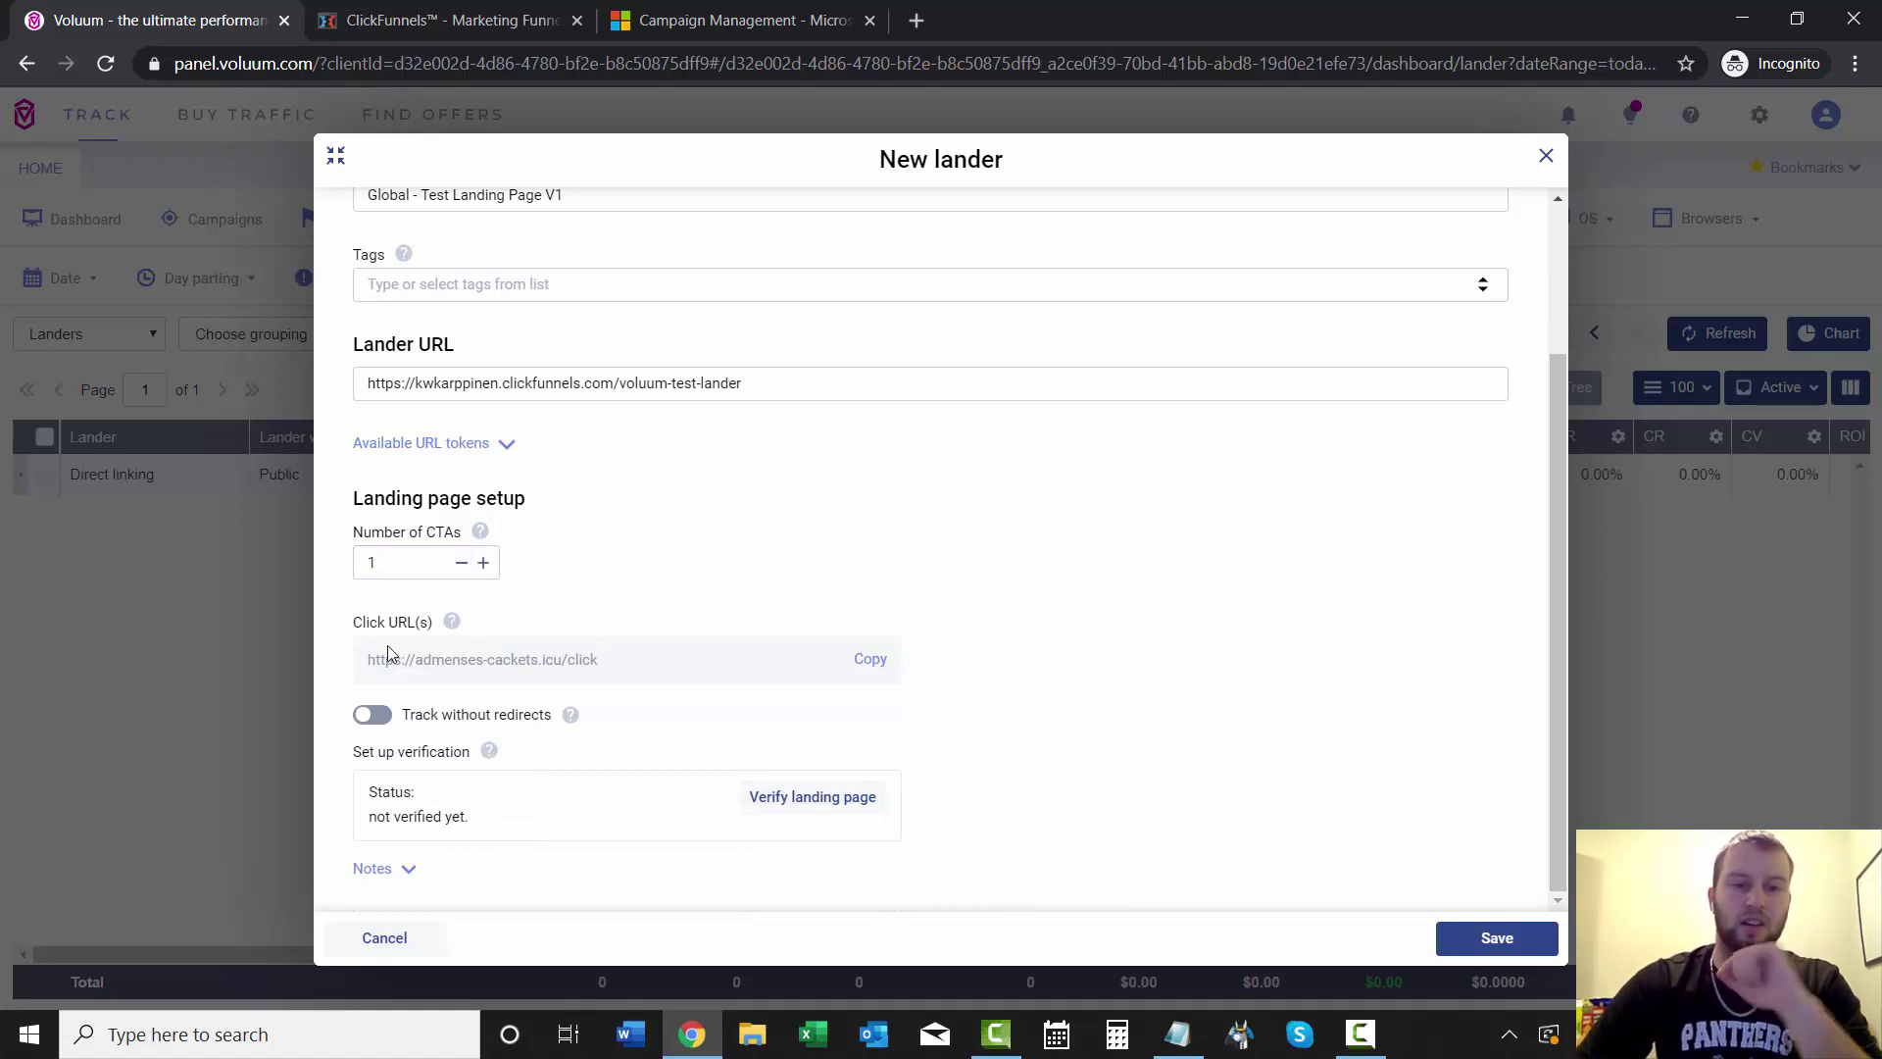
- Copy the lander's Voluum click URL and open the ClickFunnels page in the editor
drag(378, 661, 591, 660)
right_click(589, 663)
click(663, 685)
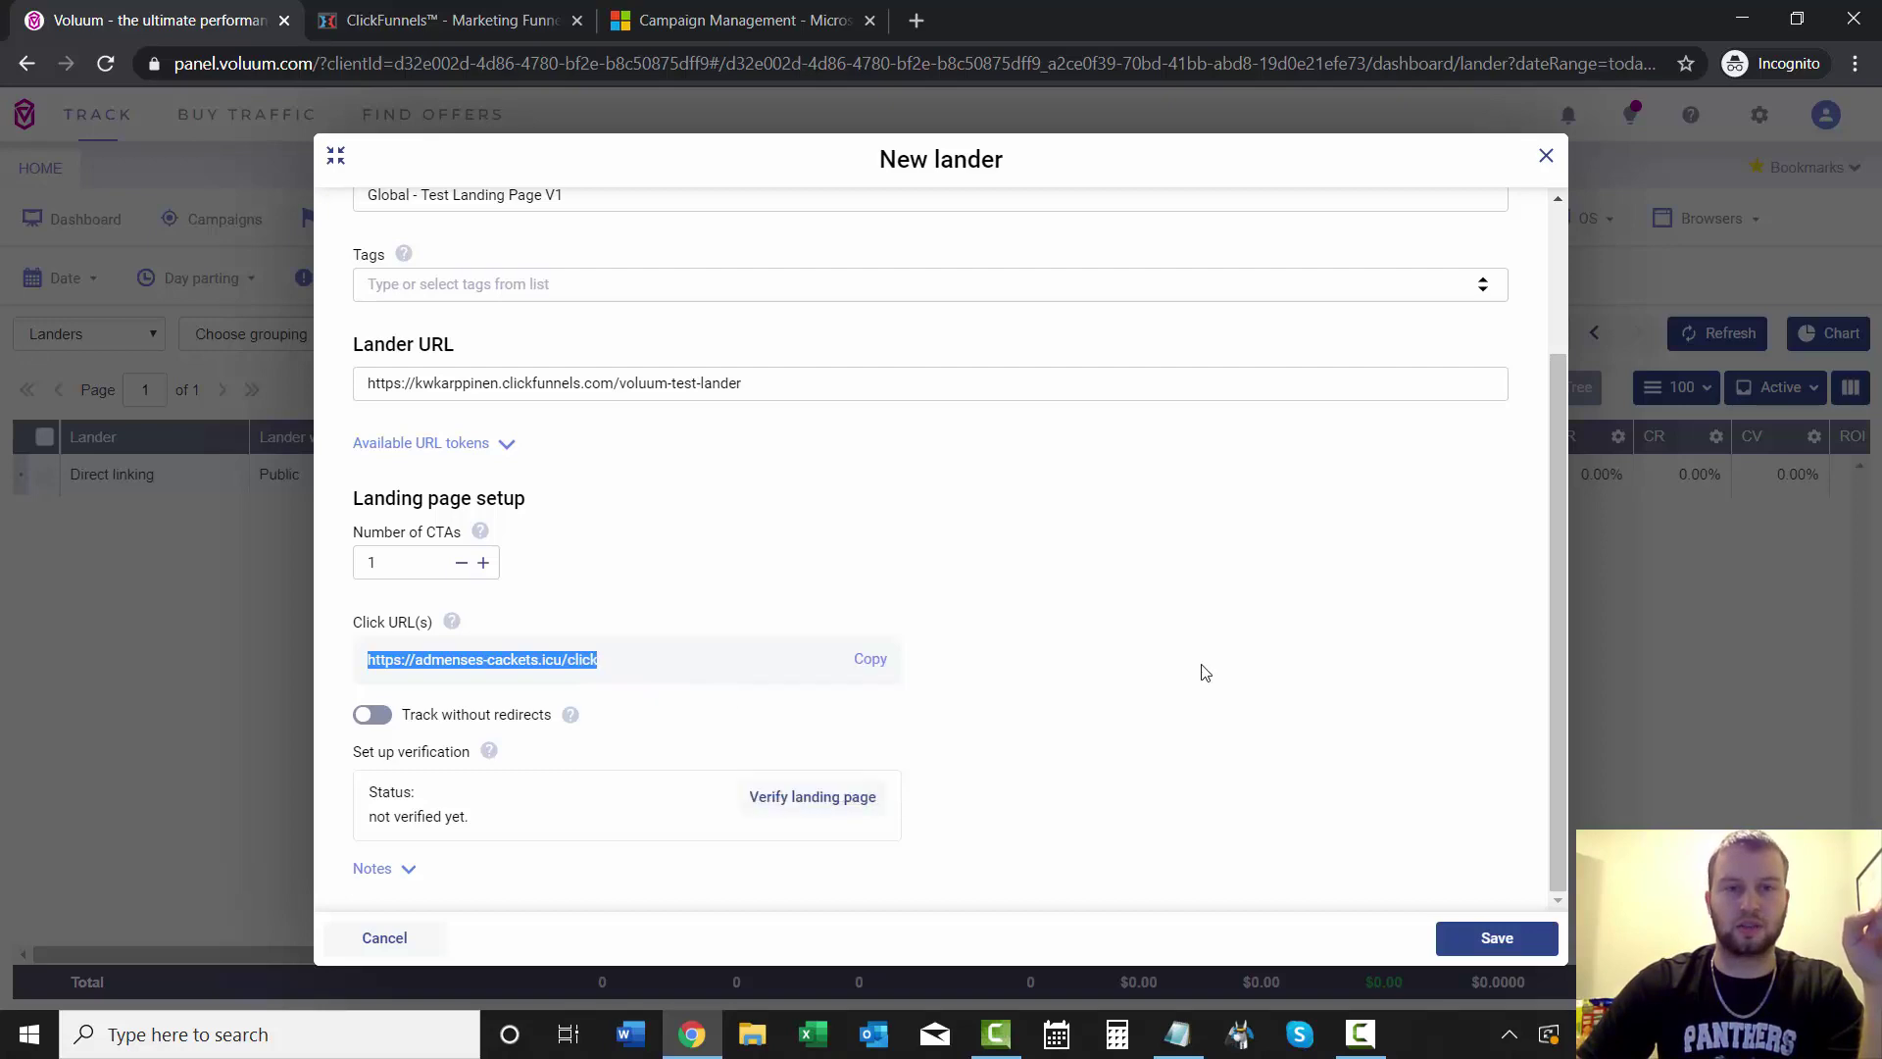
click(470, 27)
click(652, 766)
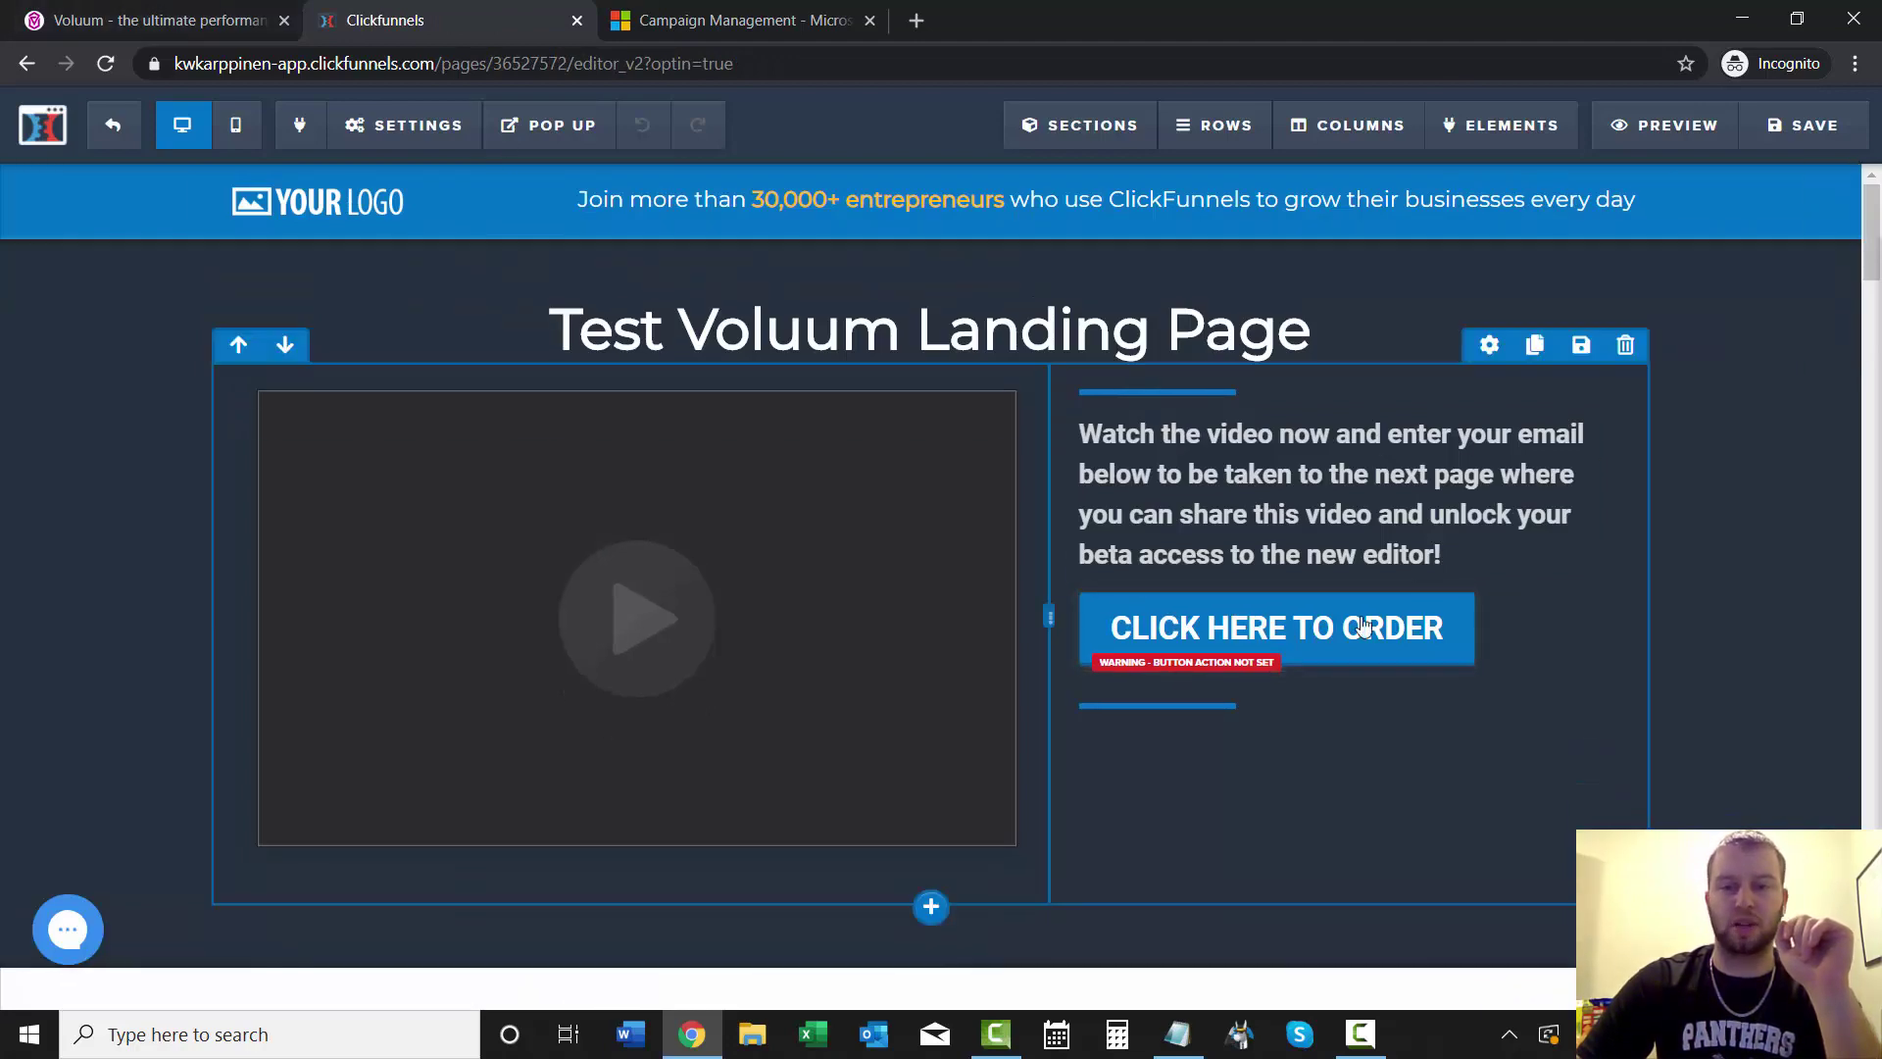
click(1352, 627)
click(1358, 627)
click(1351, 628)
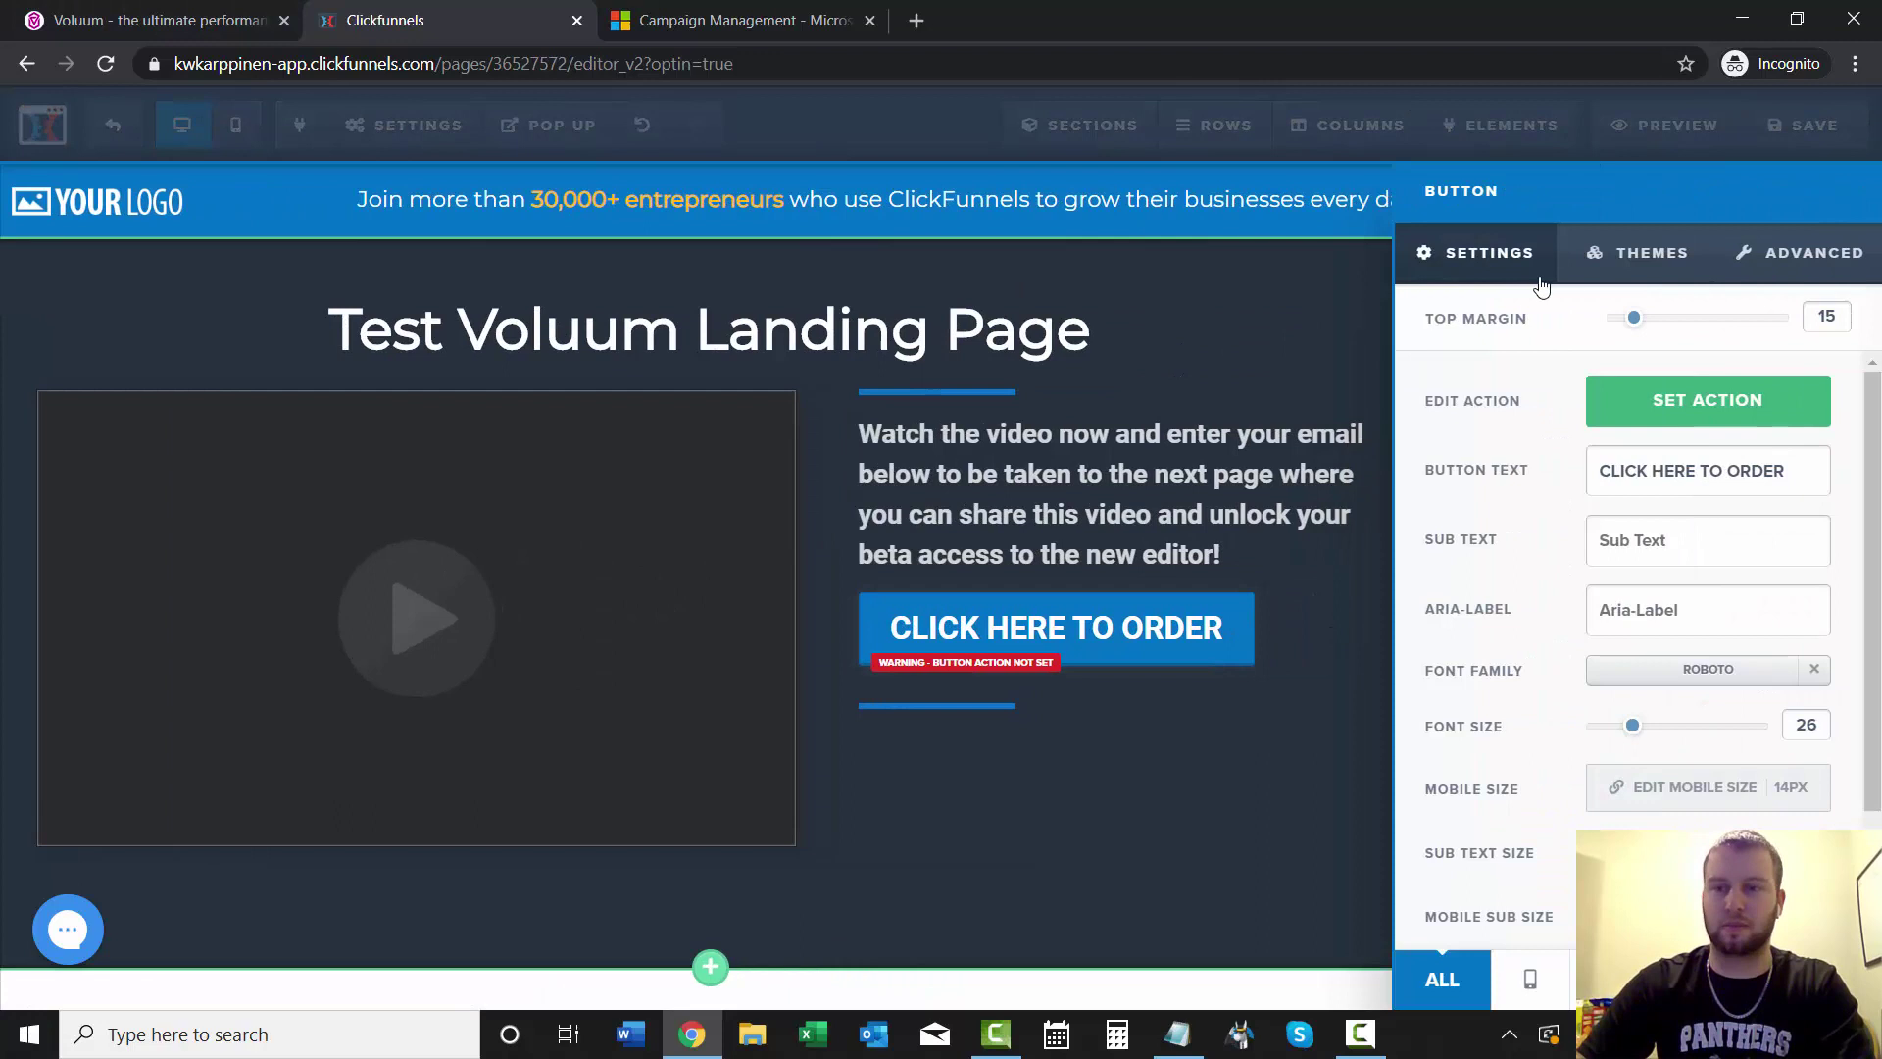
click(1650, 400)
click(1570, 502)
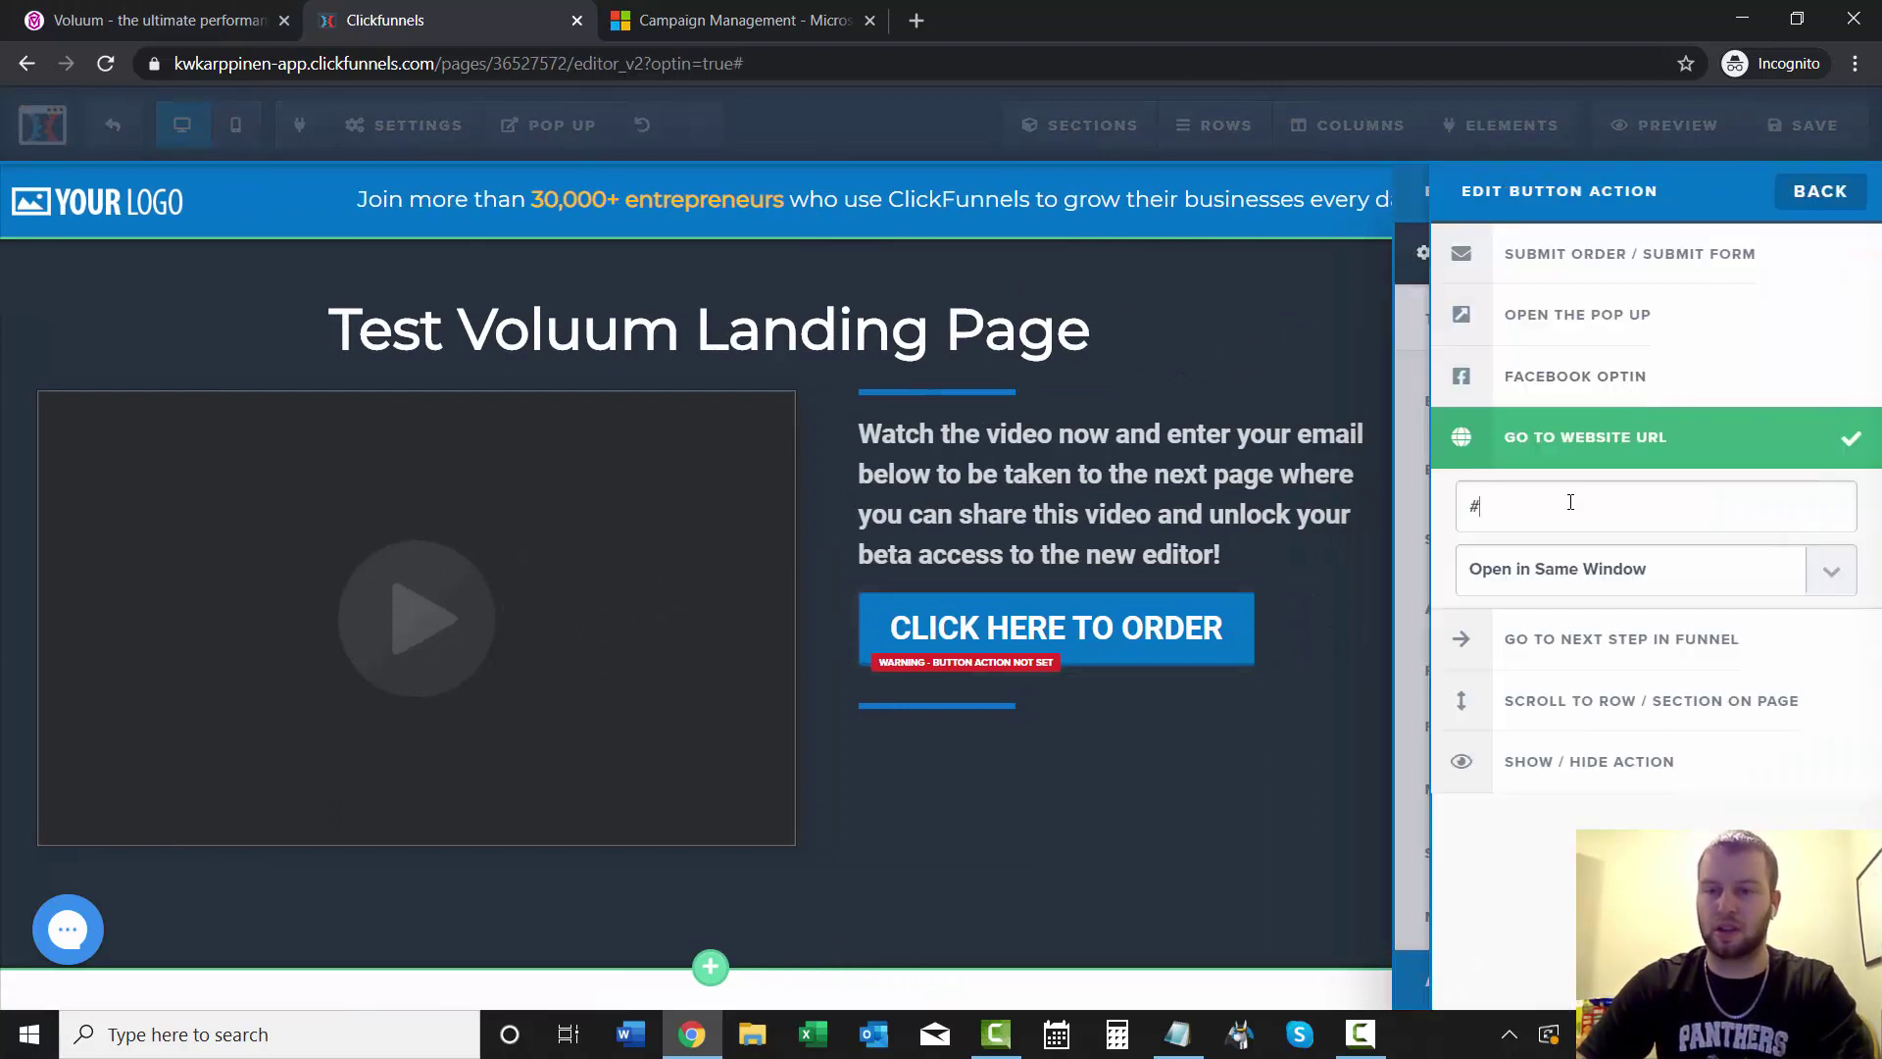
key(ctrl+v)
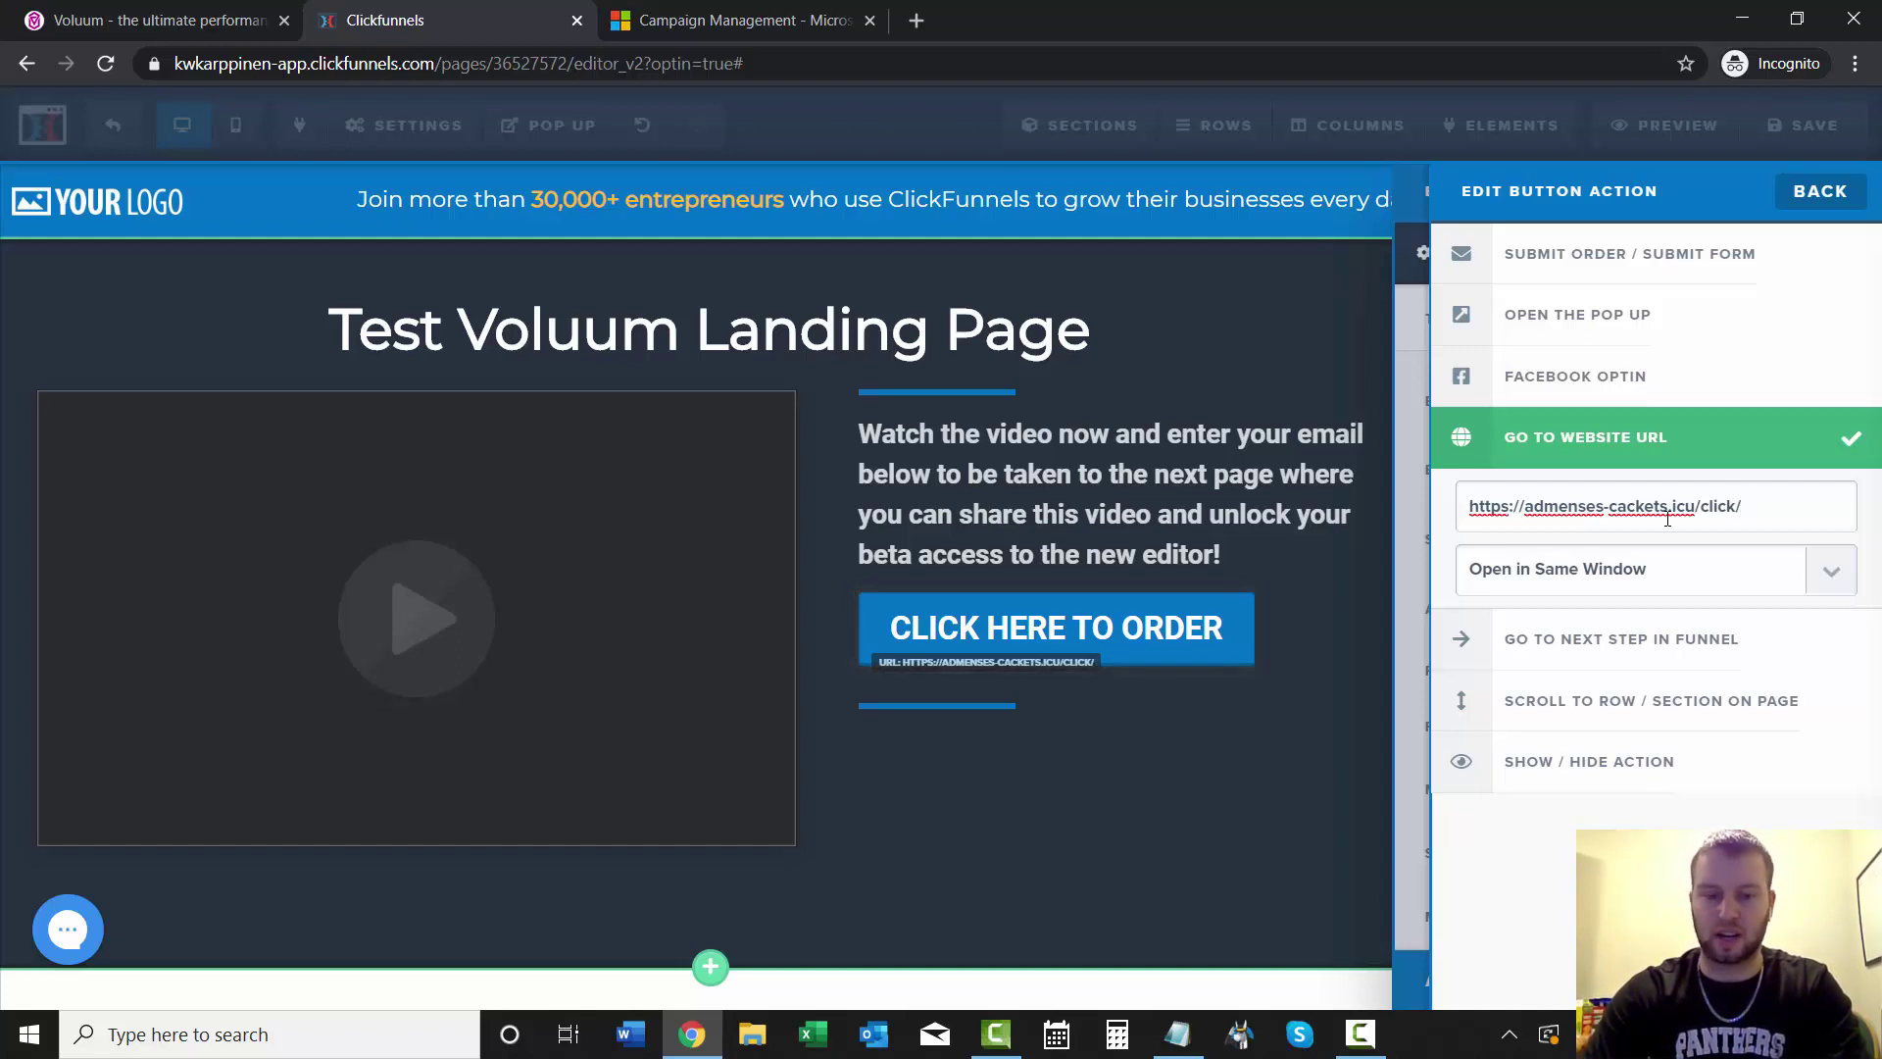
text(3)
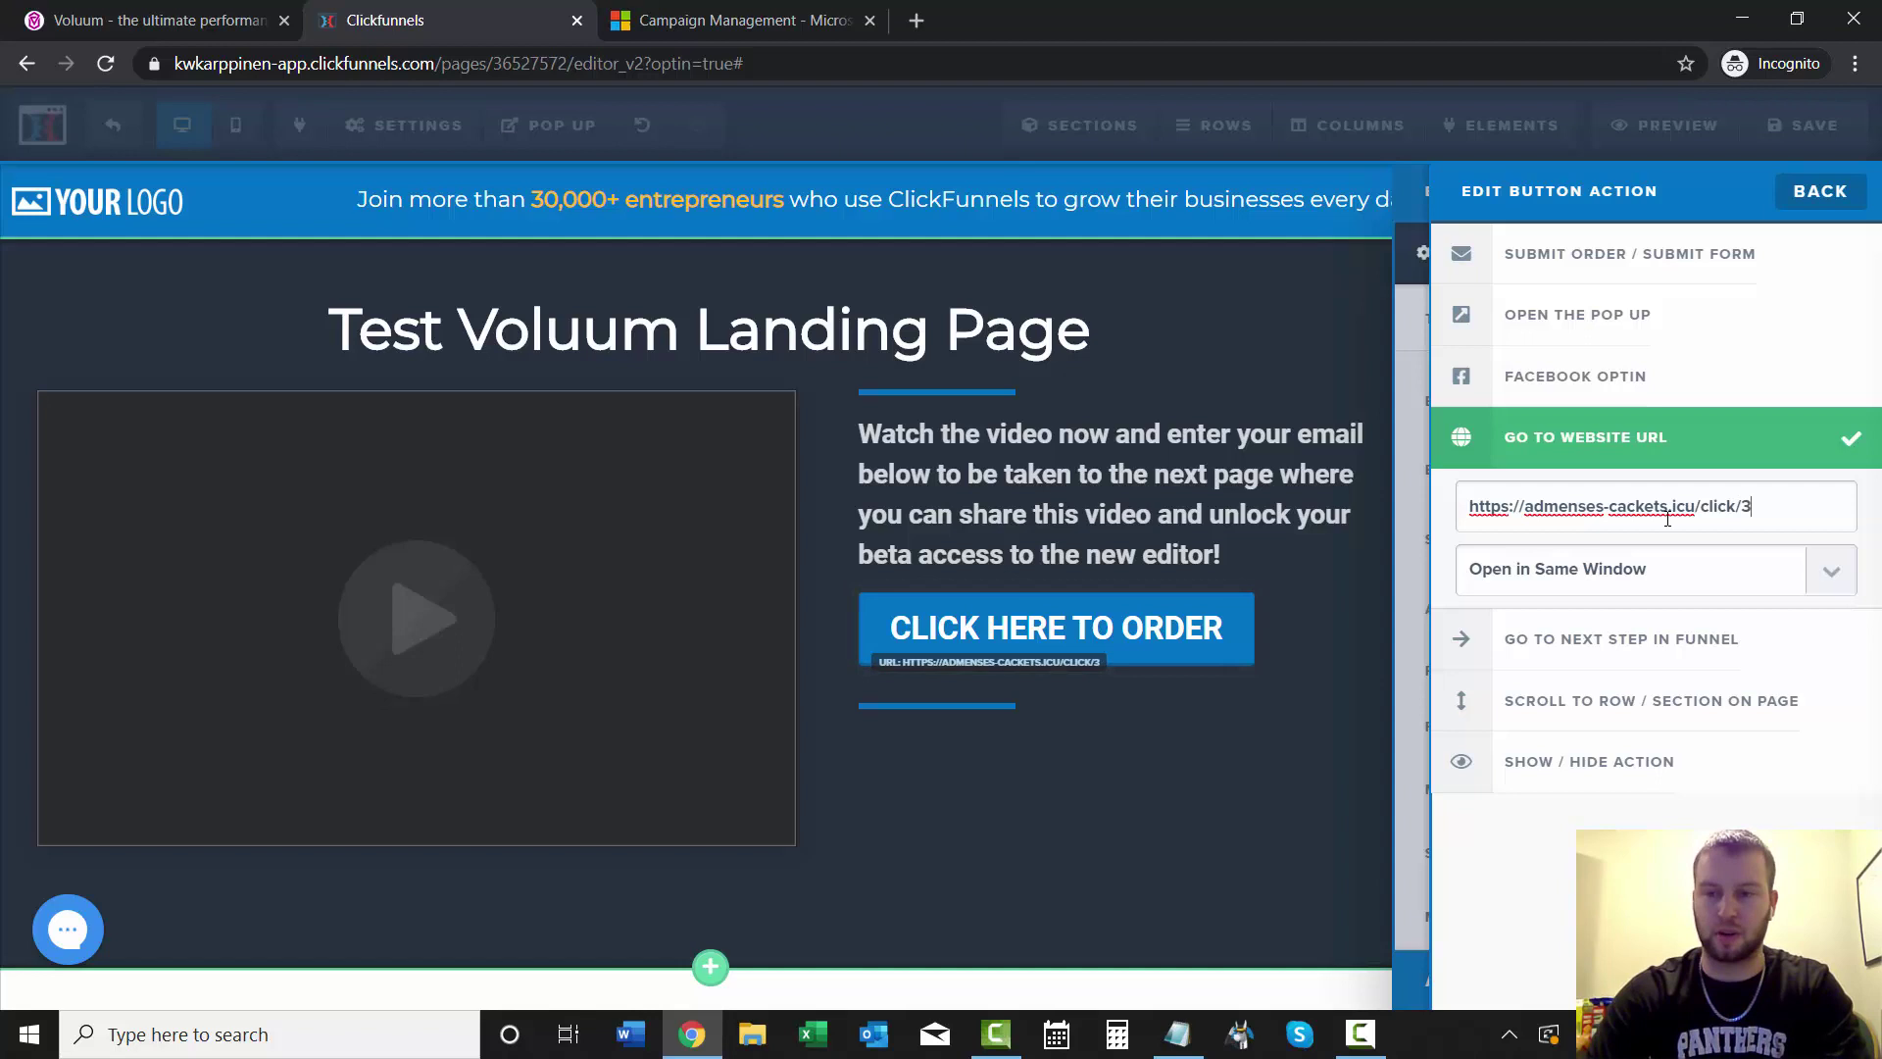
key(BackSpace)
key(BackSpace)
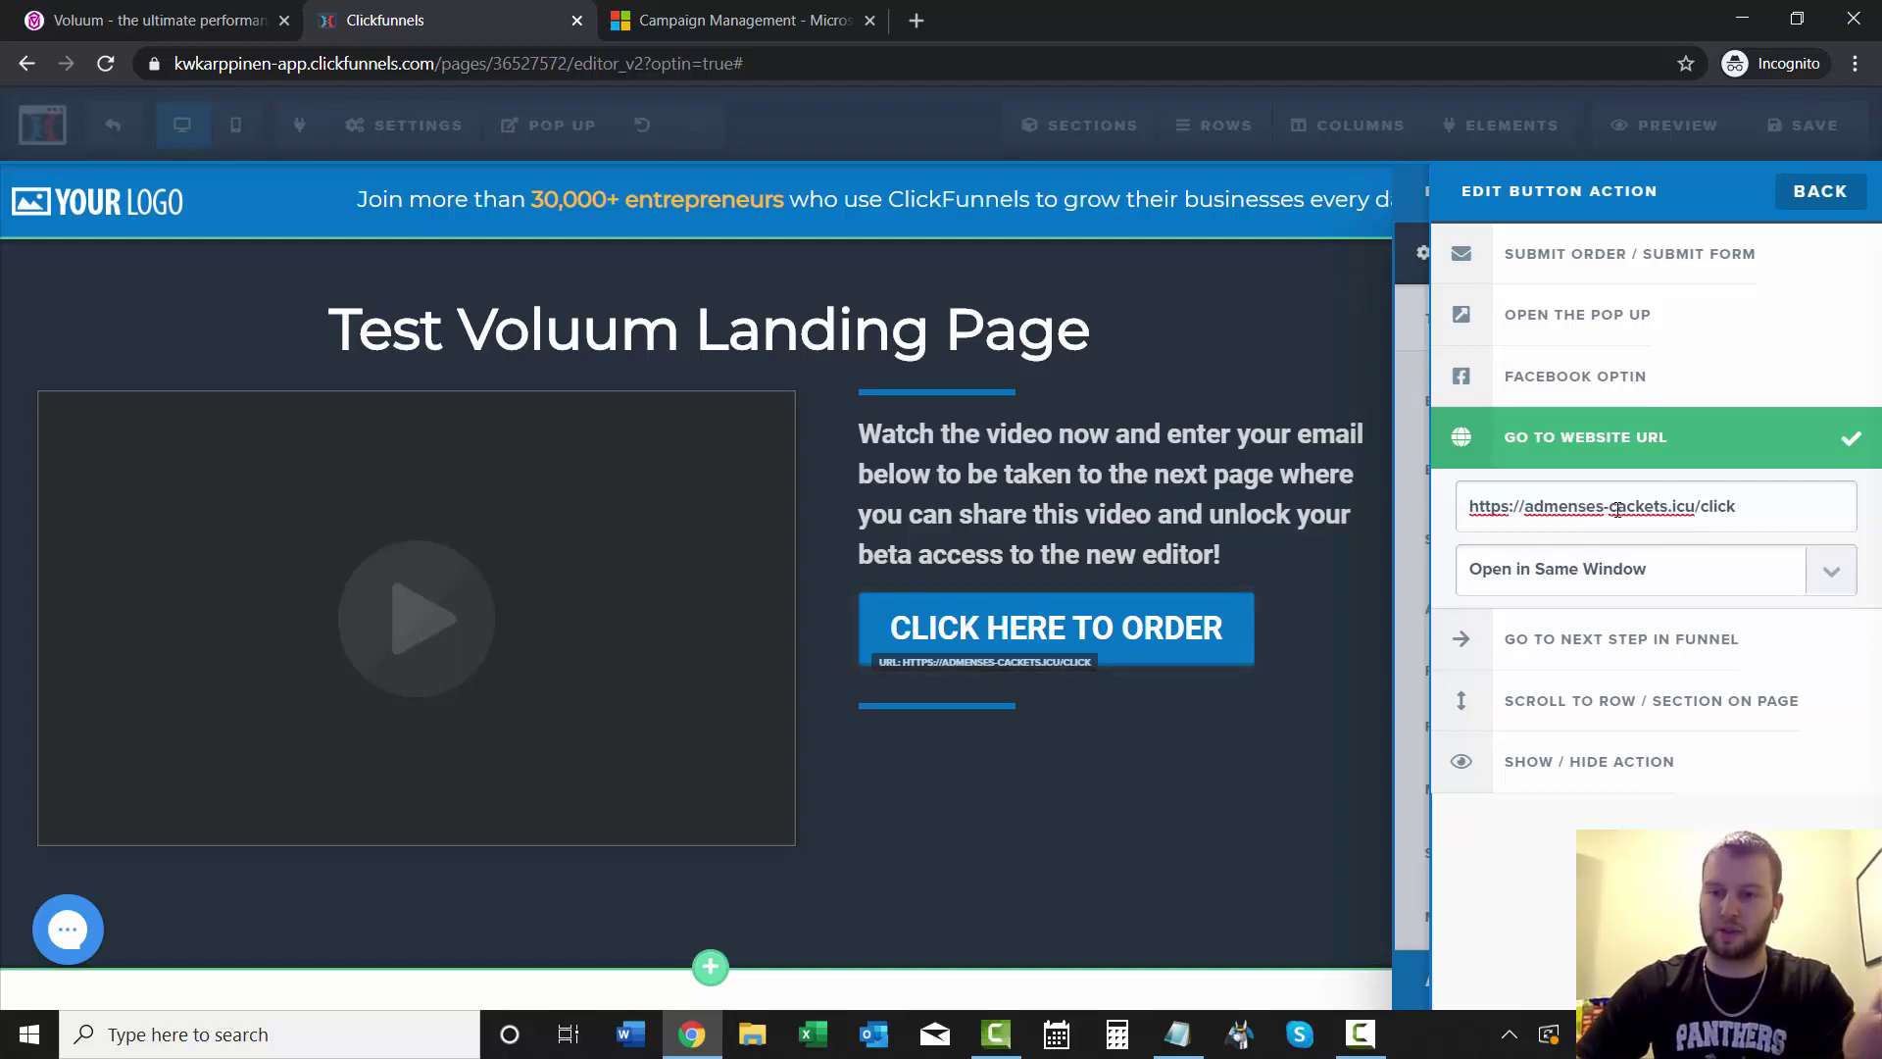
click(1284, 436)
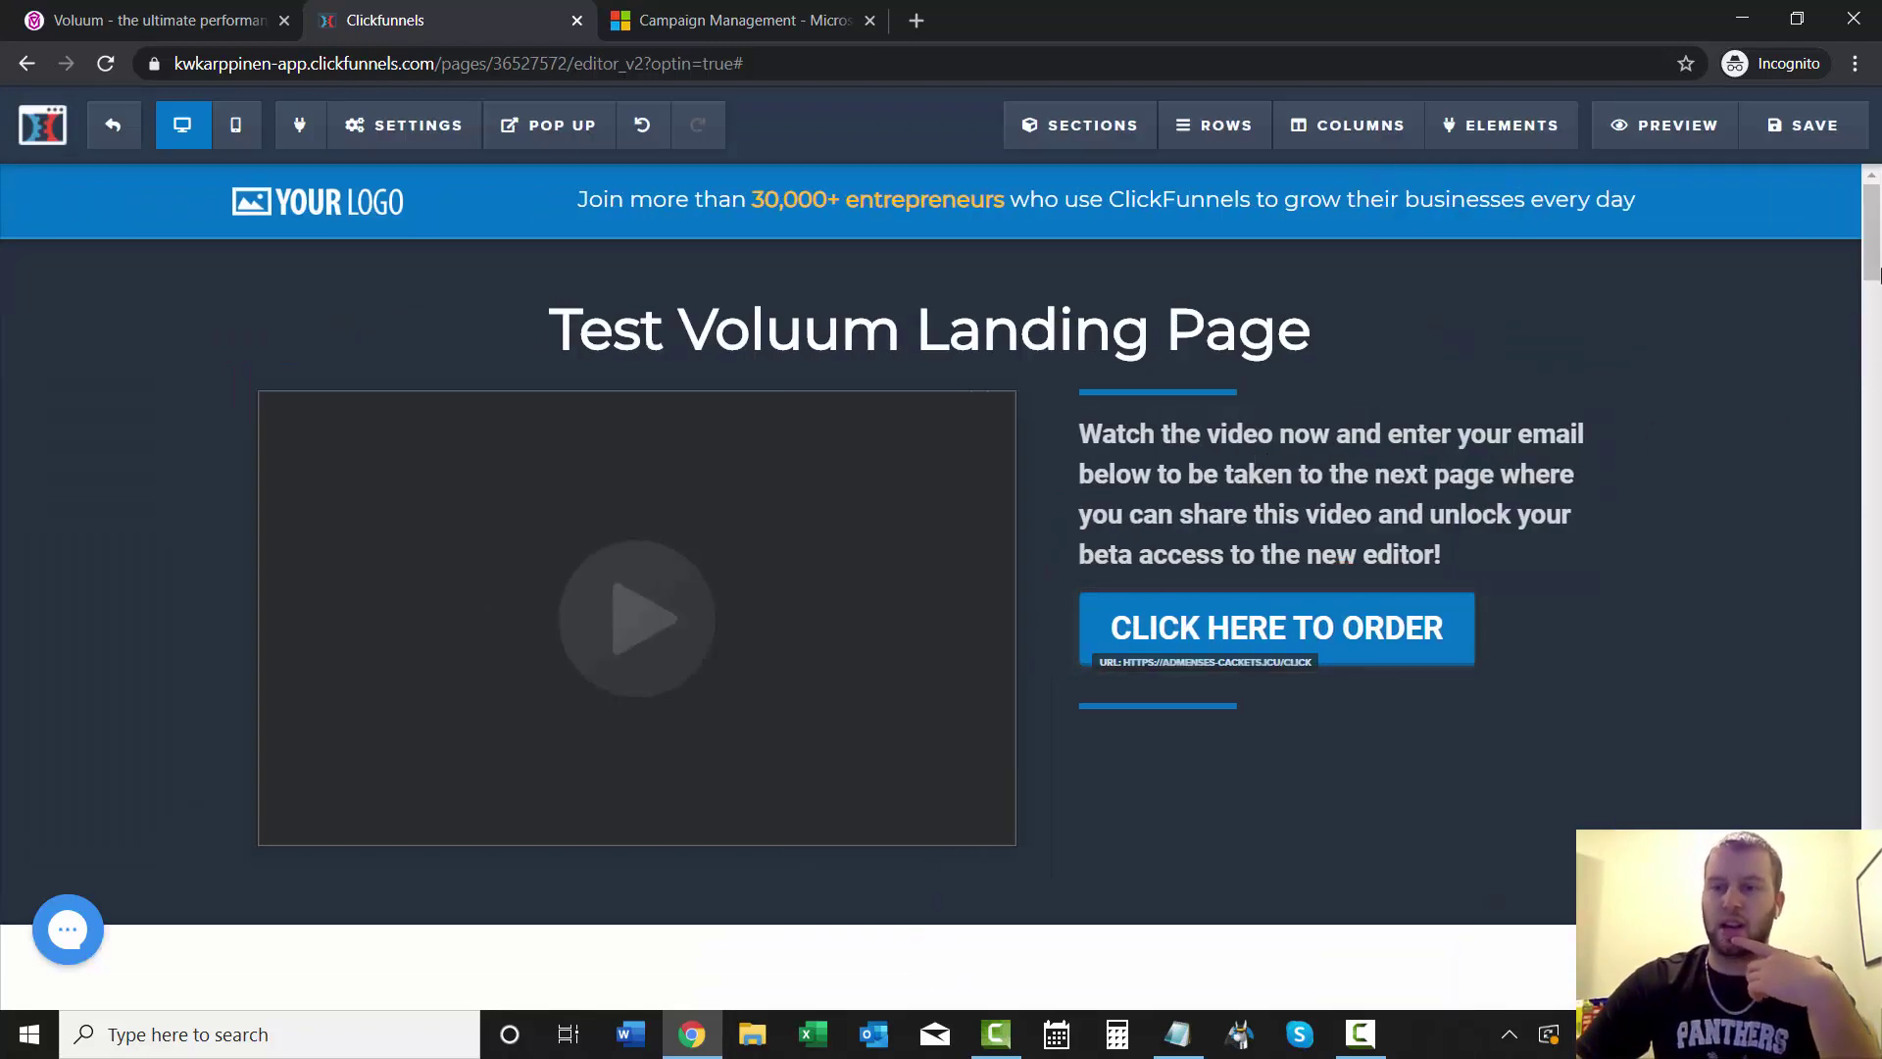
- Link the pop-up's ORDER NOW button to the same Voluum click URL
drag(1877, 259, 1877, 980)
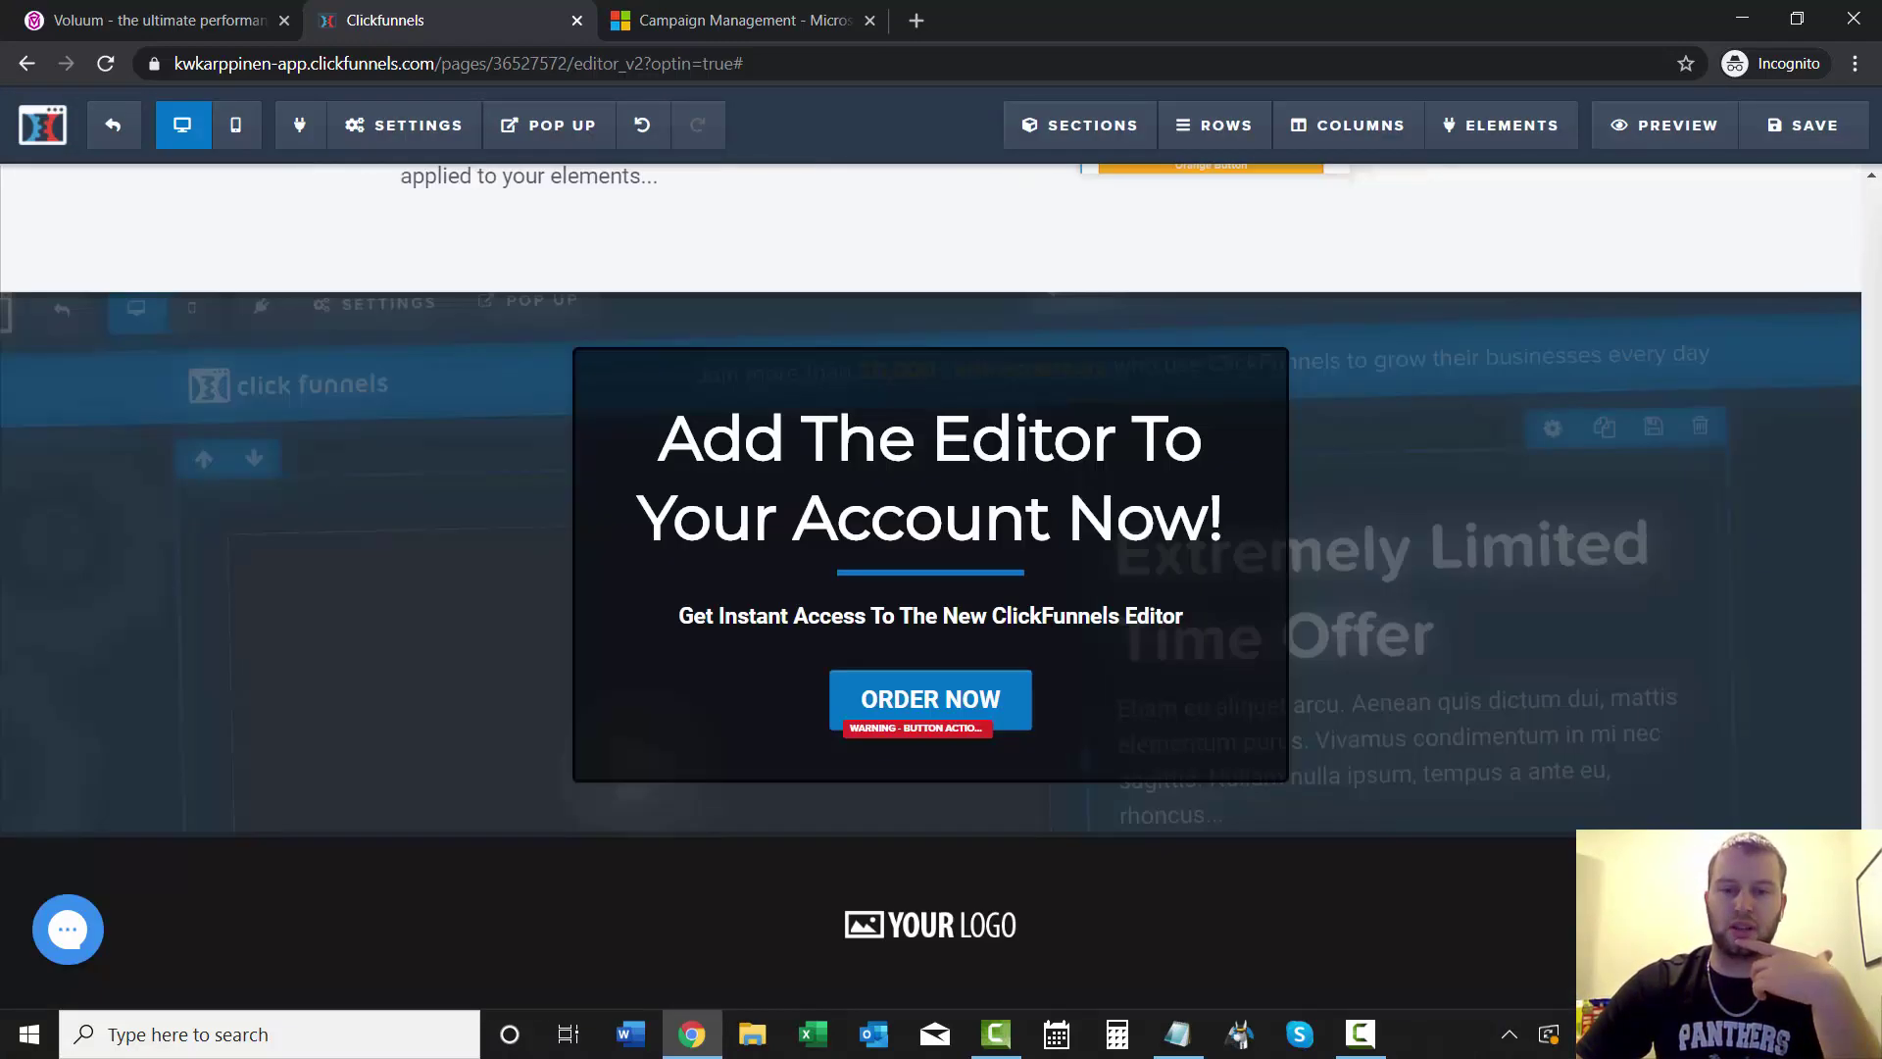
click(936, 698)
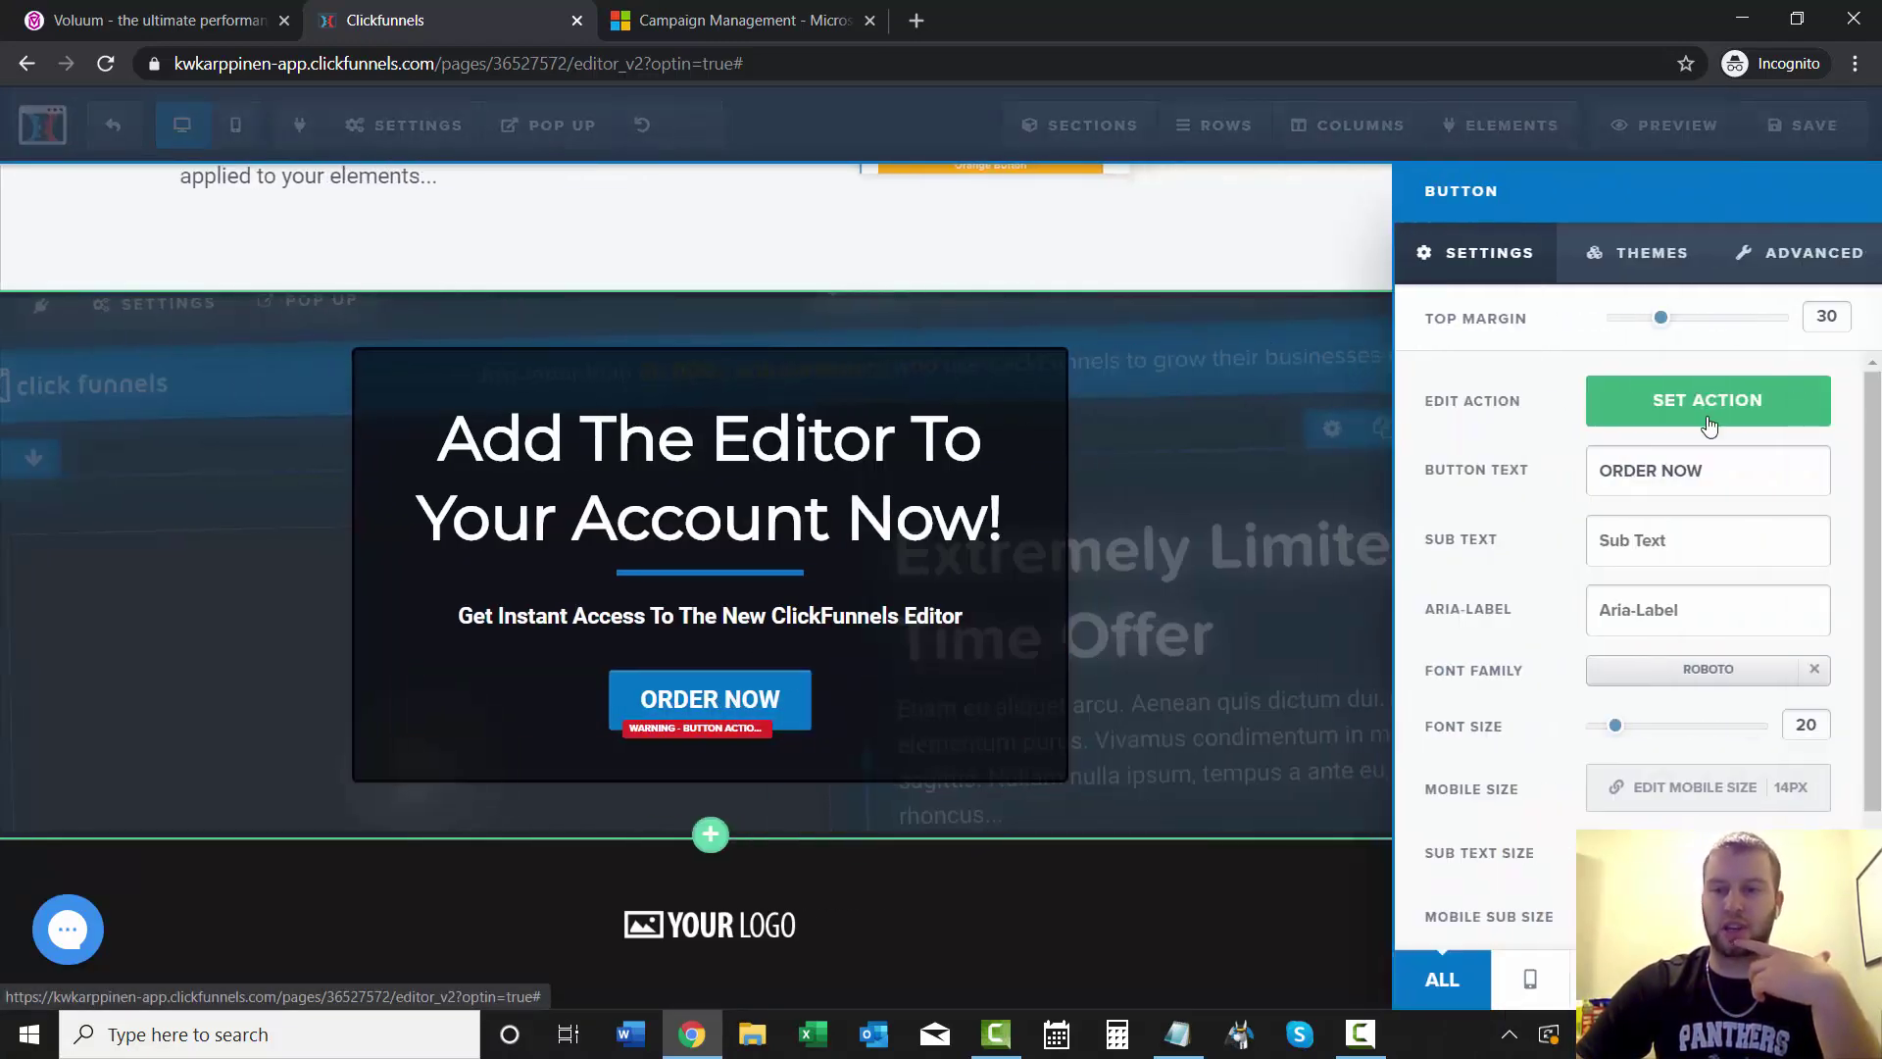
click(1730, 400)
click(1738, 446)
triple_click(1568, 506)
text(https://admenses-caskets.icu/click)
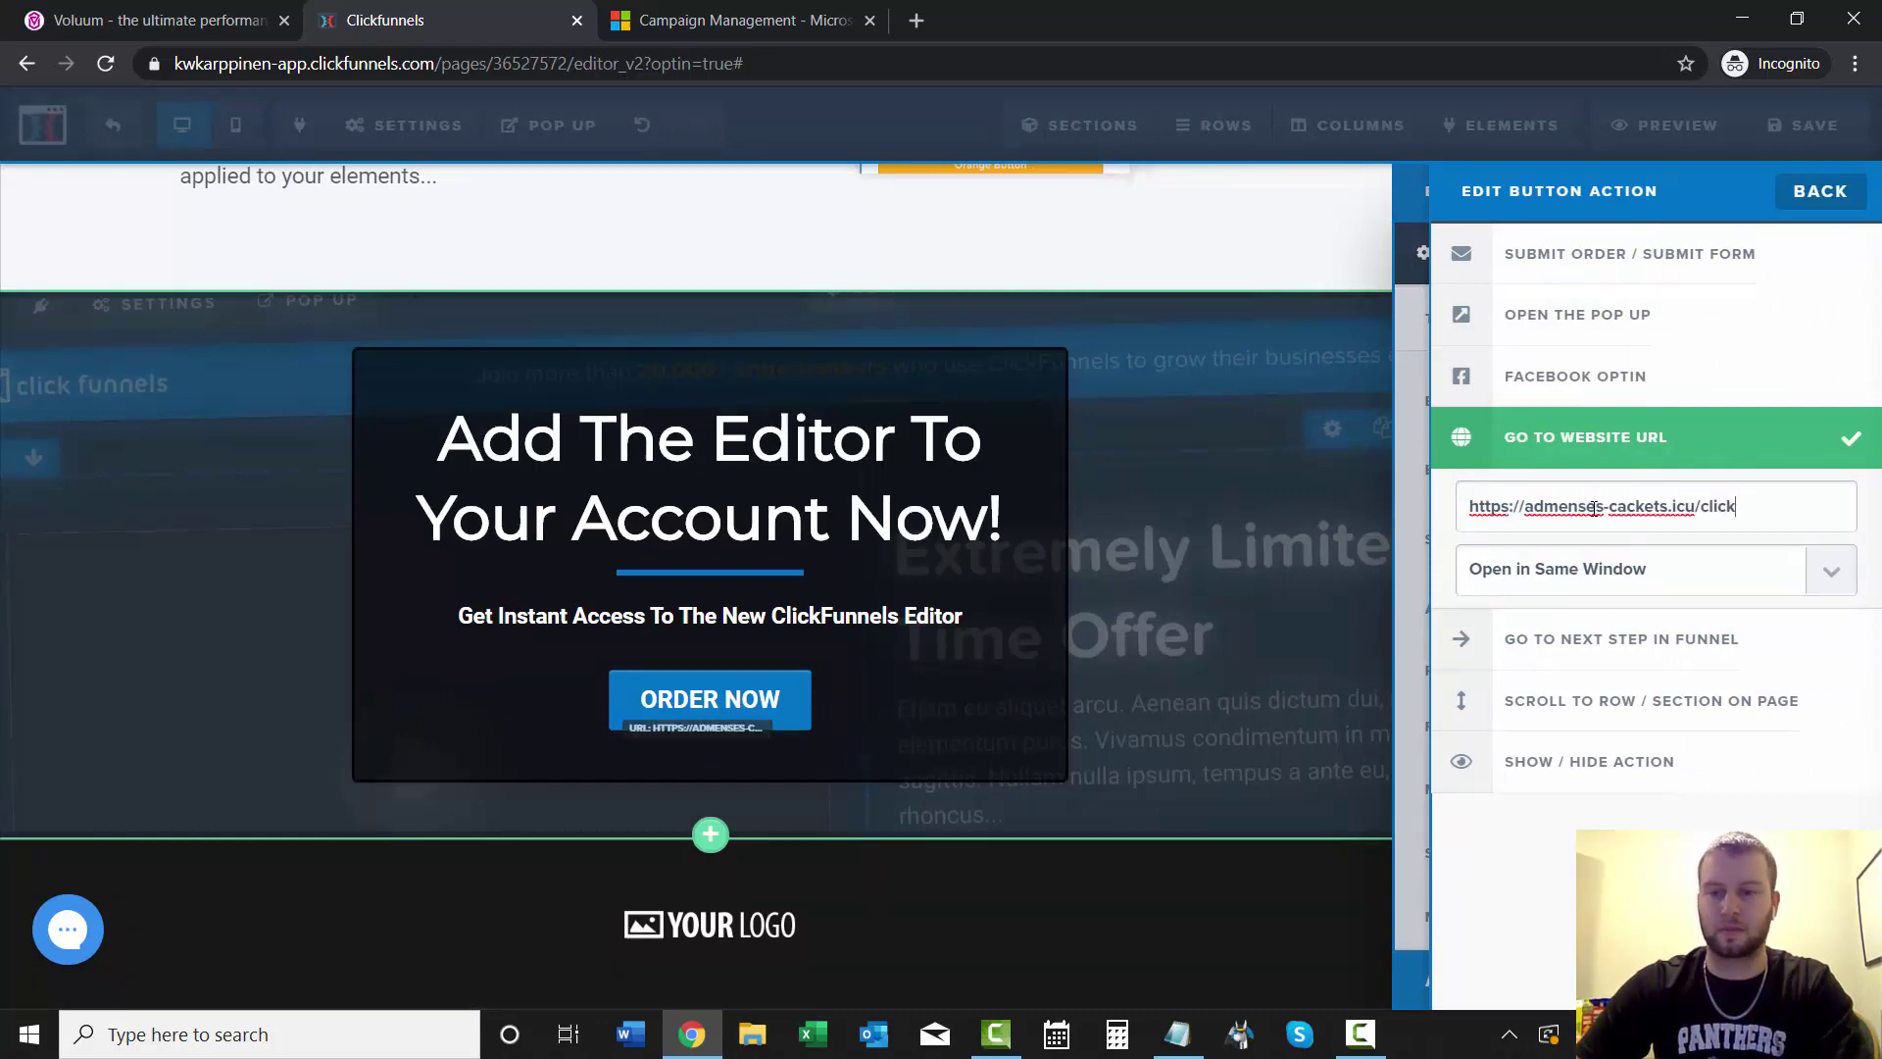
click(1038, 569)
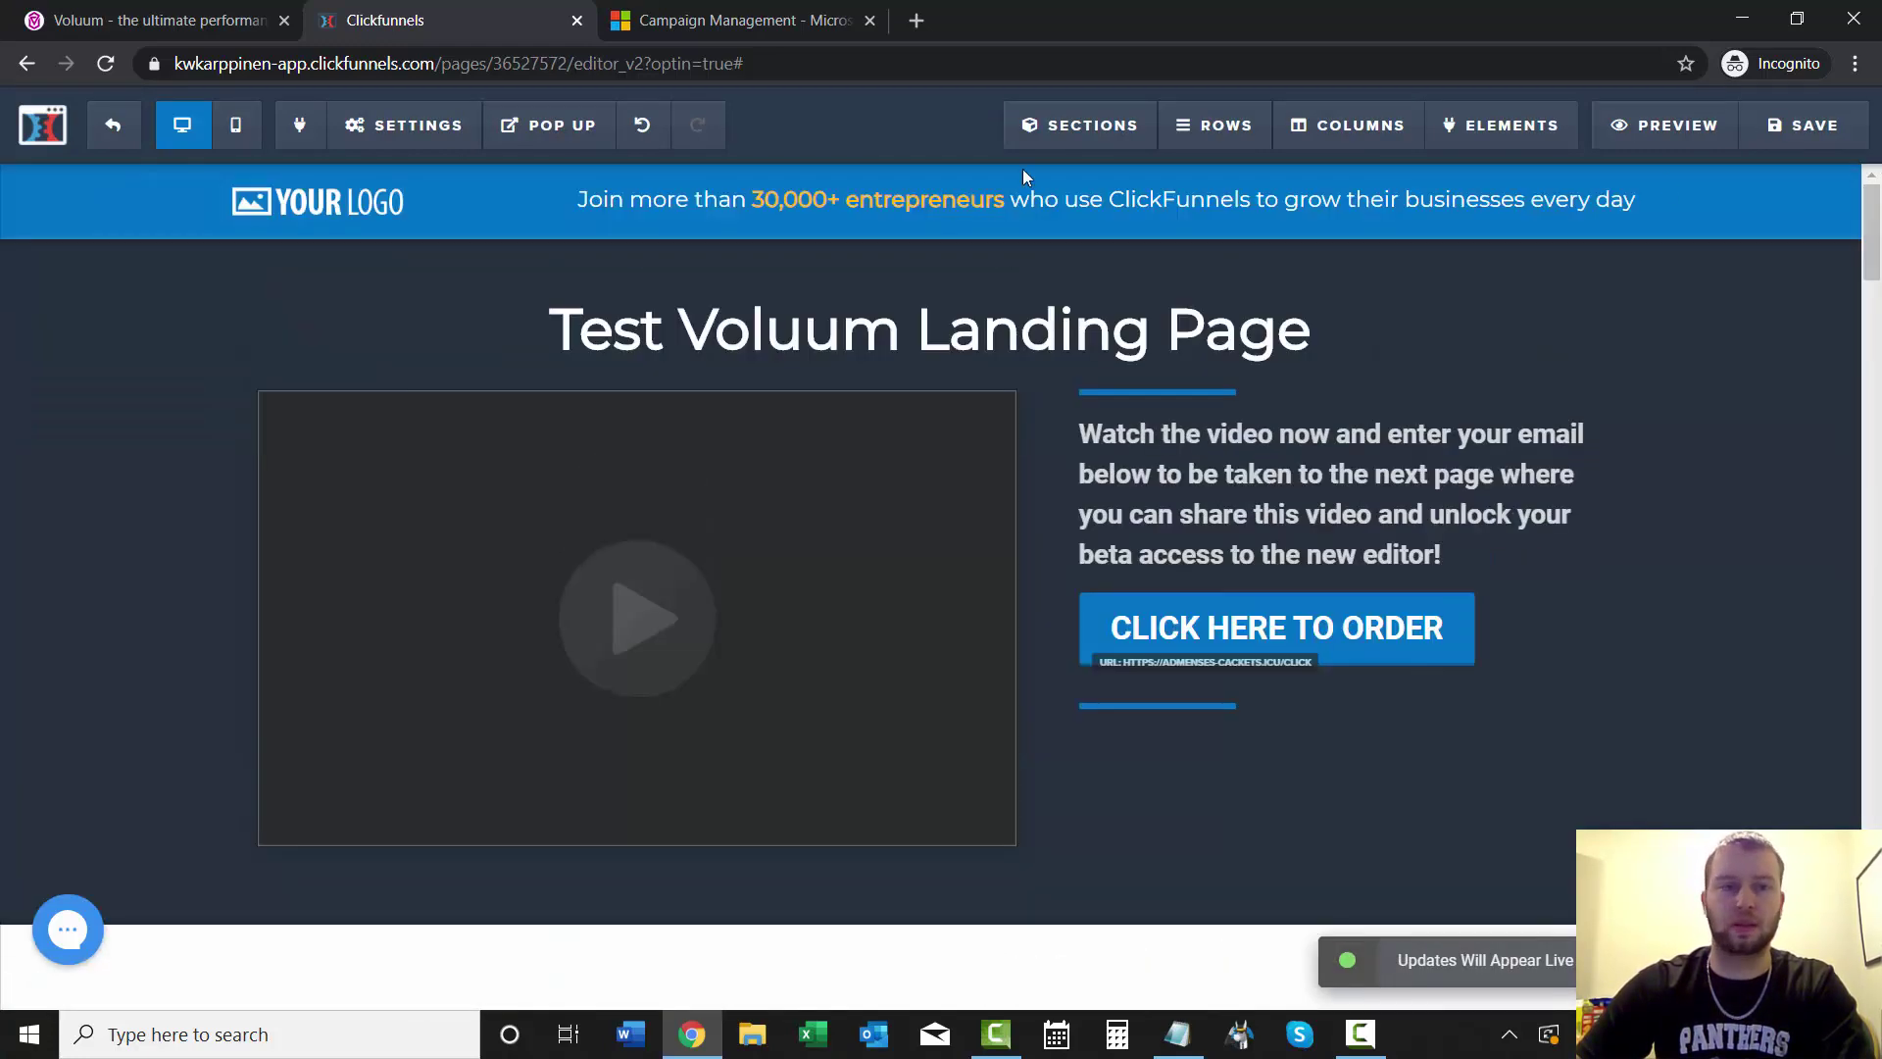
- In Voluum, keep Track without redirects off and verify the landing page shows 'all good!'
click(122, 29)
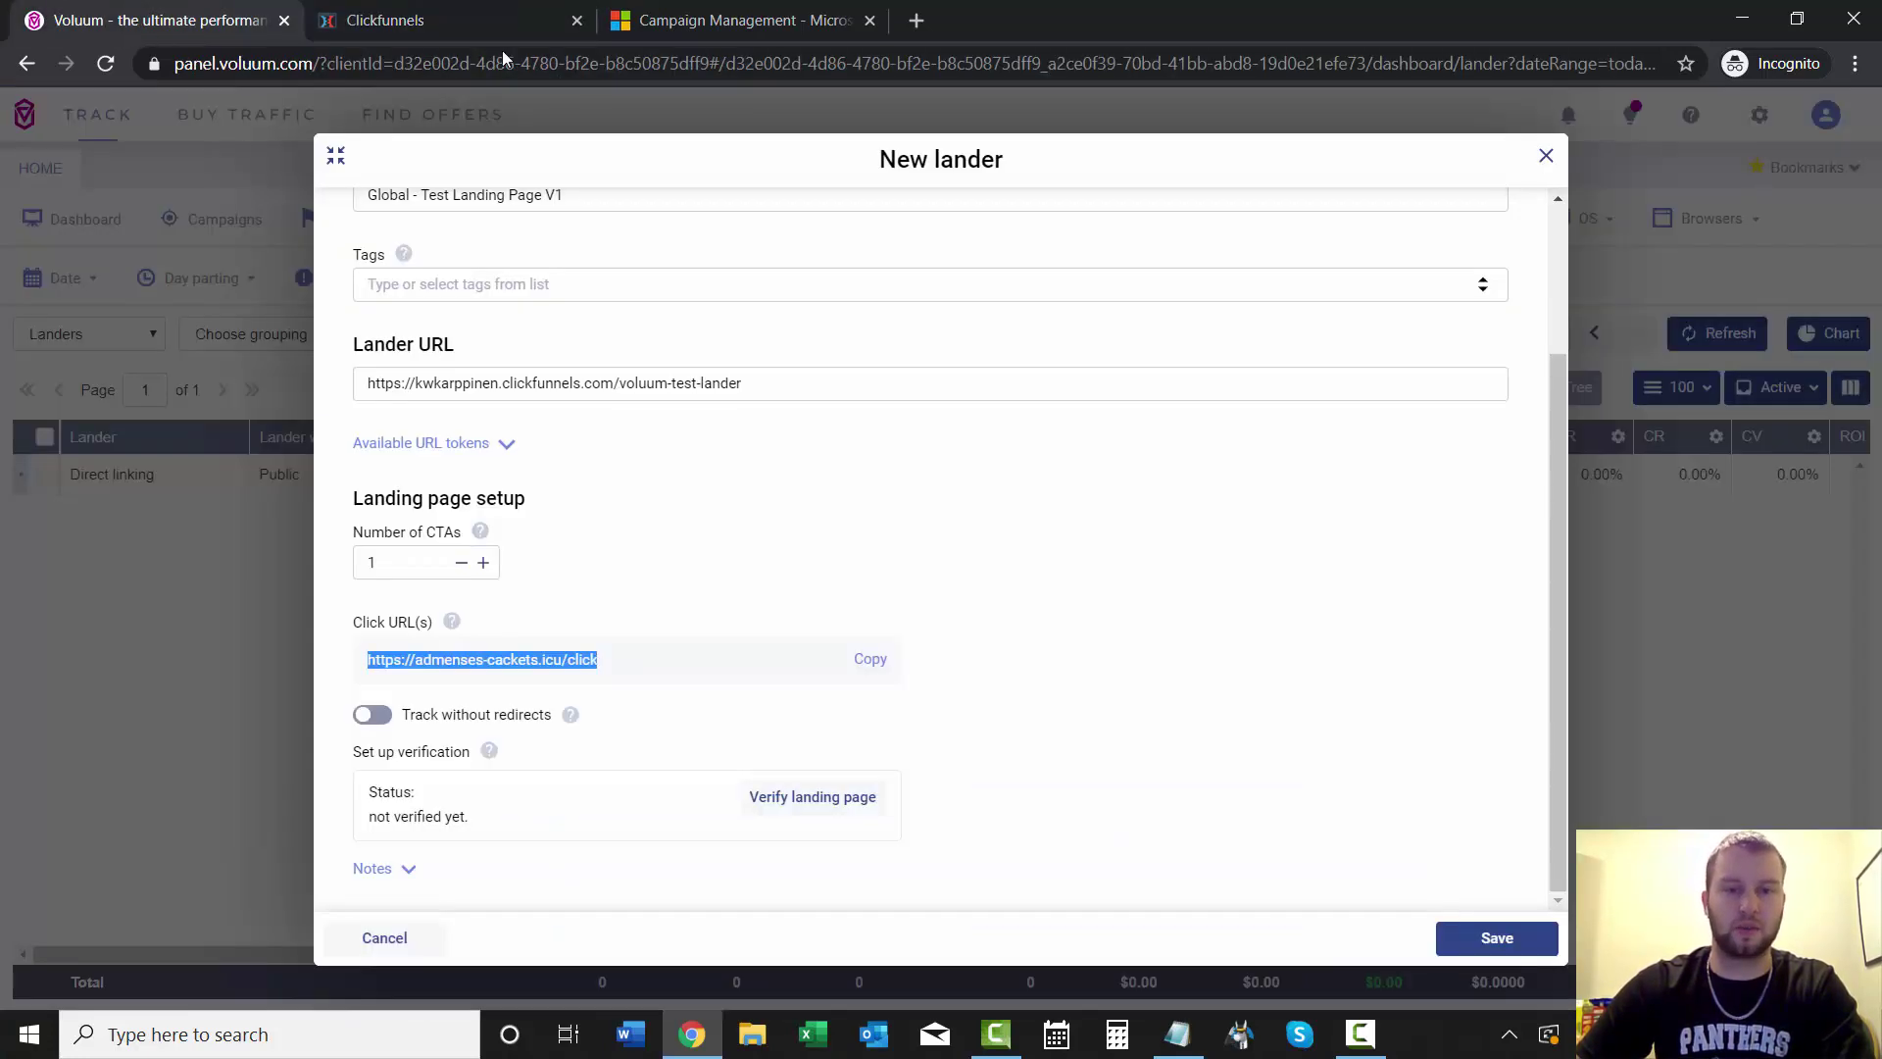
click(1264, 626)
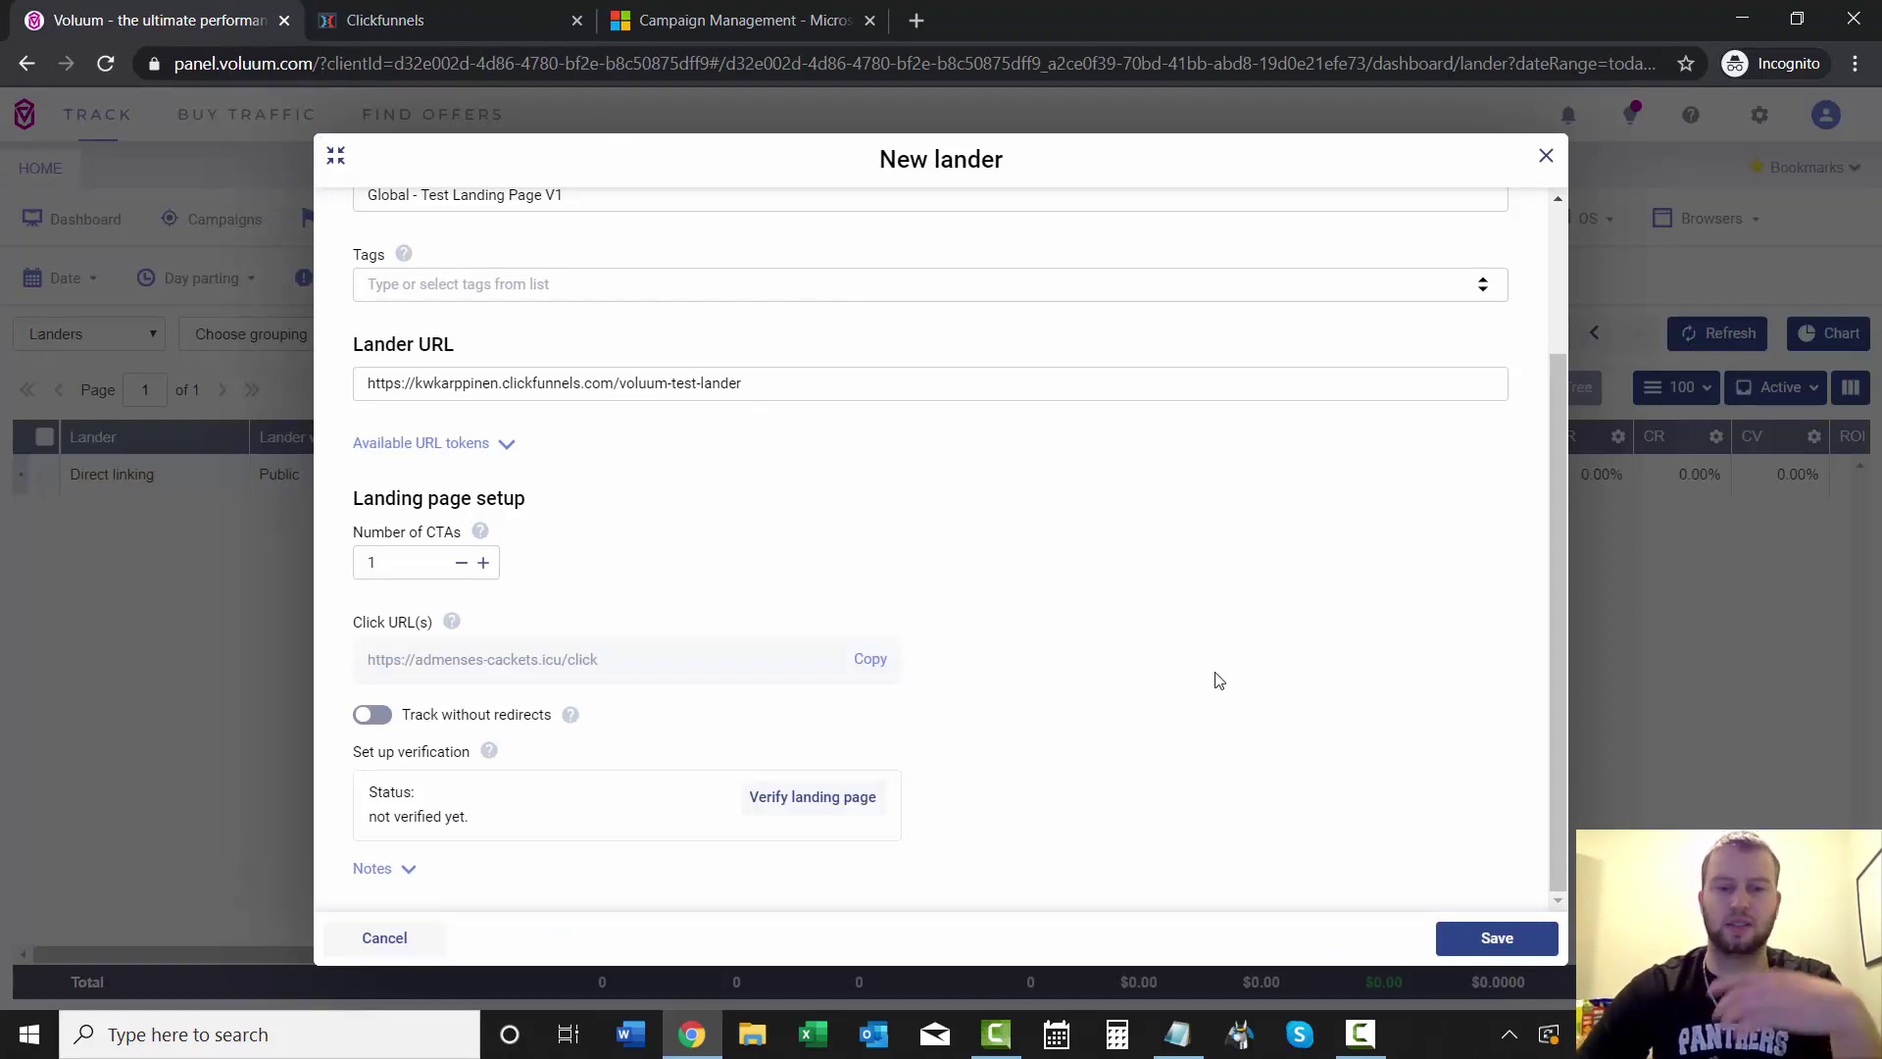
mouse_move(573, 722)
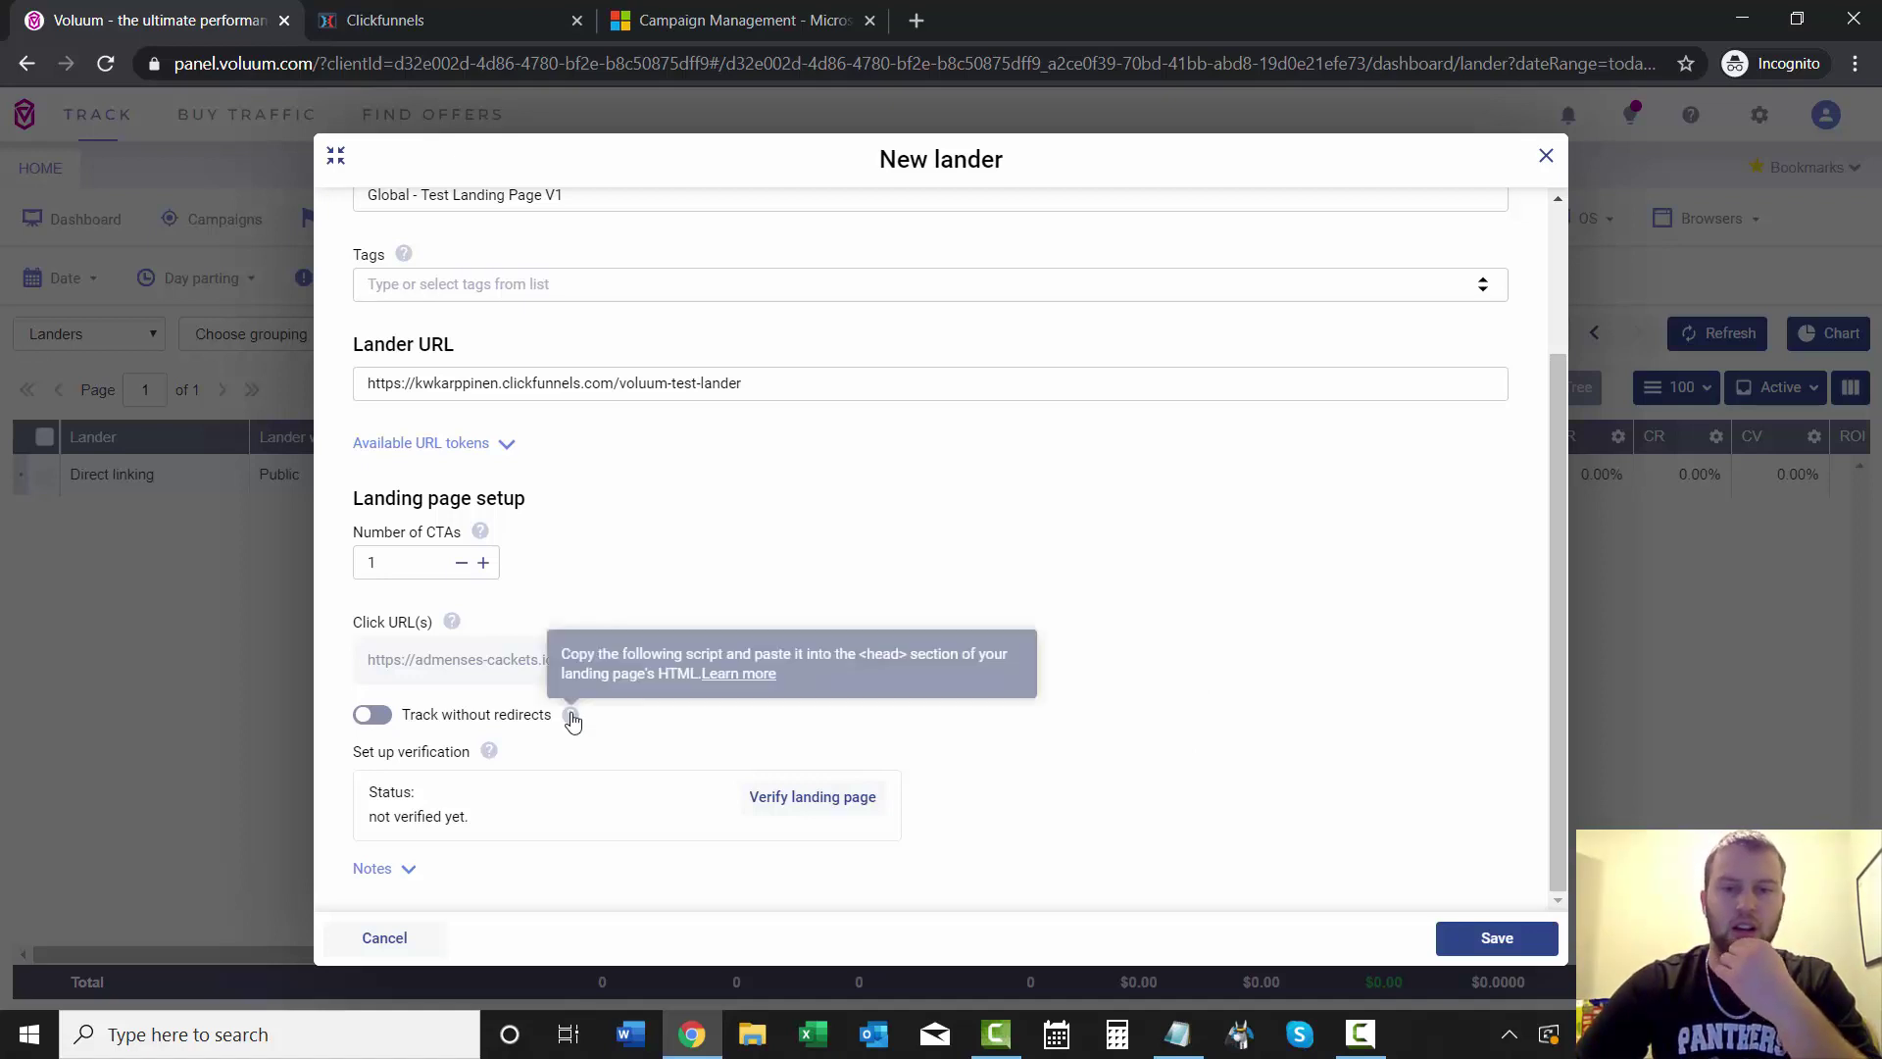
click(378, 715)
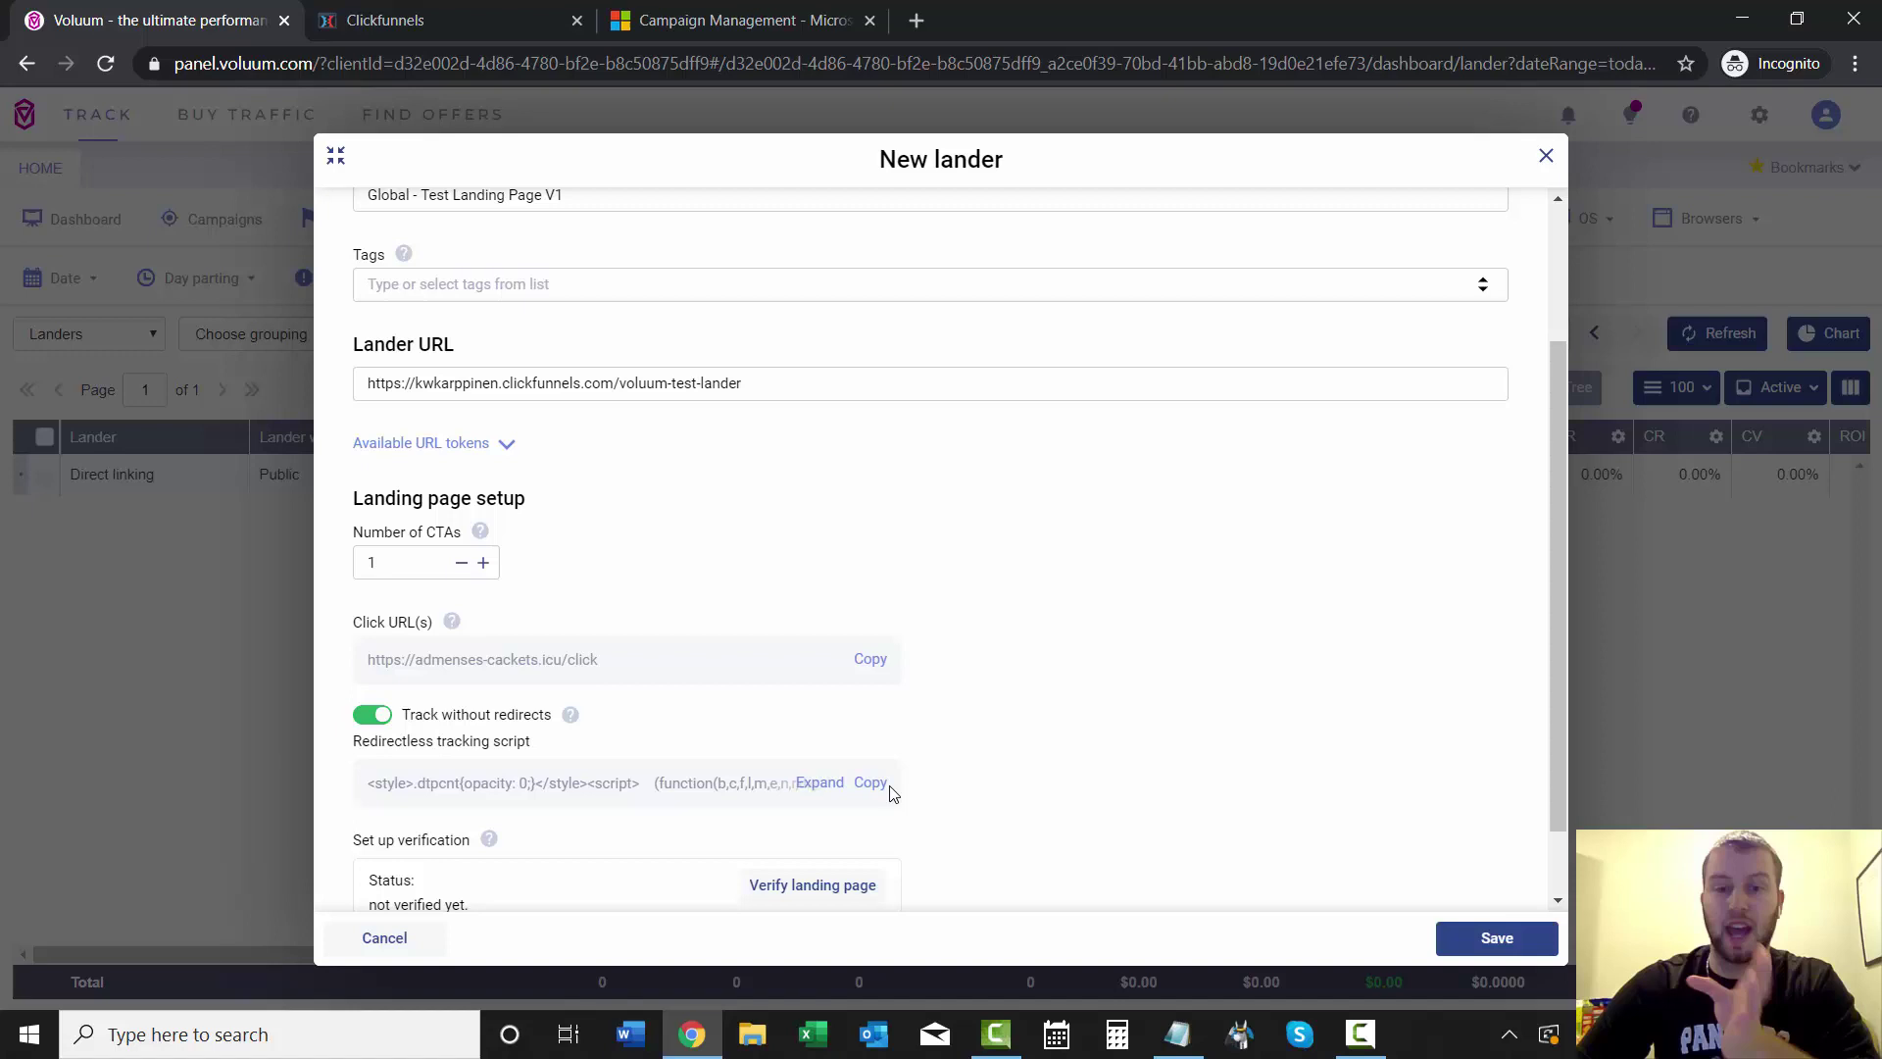
click(363, 717)
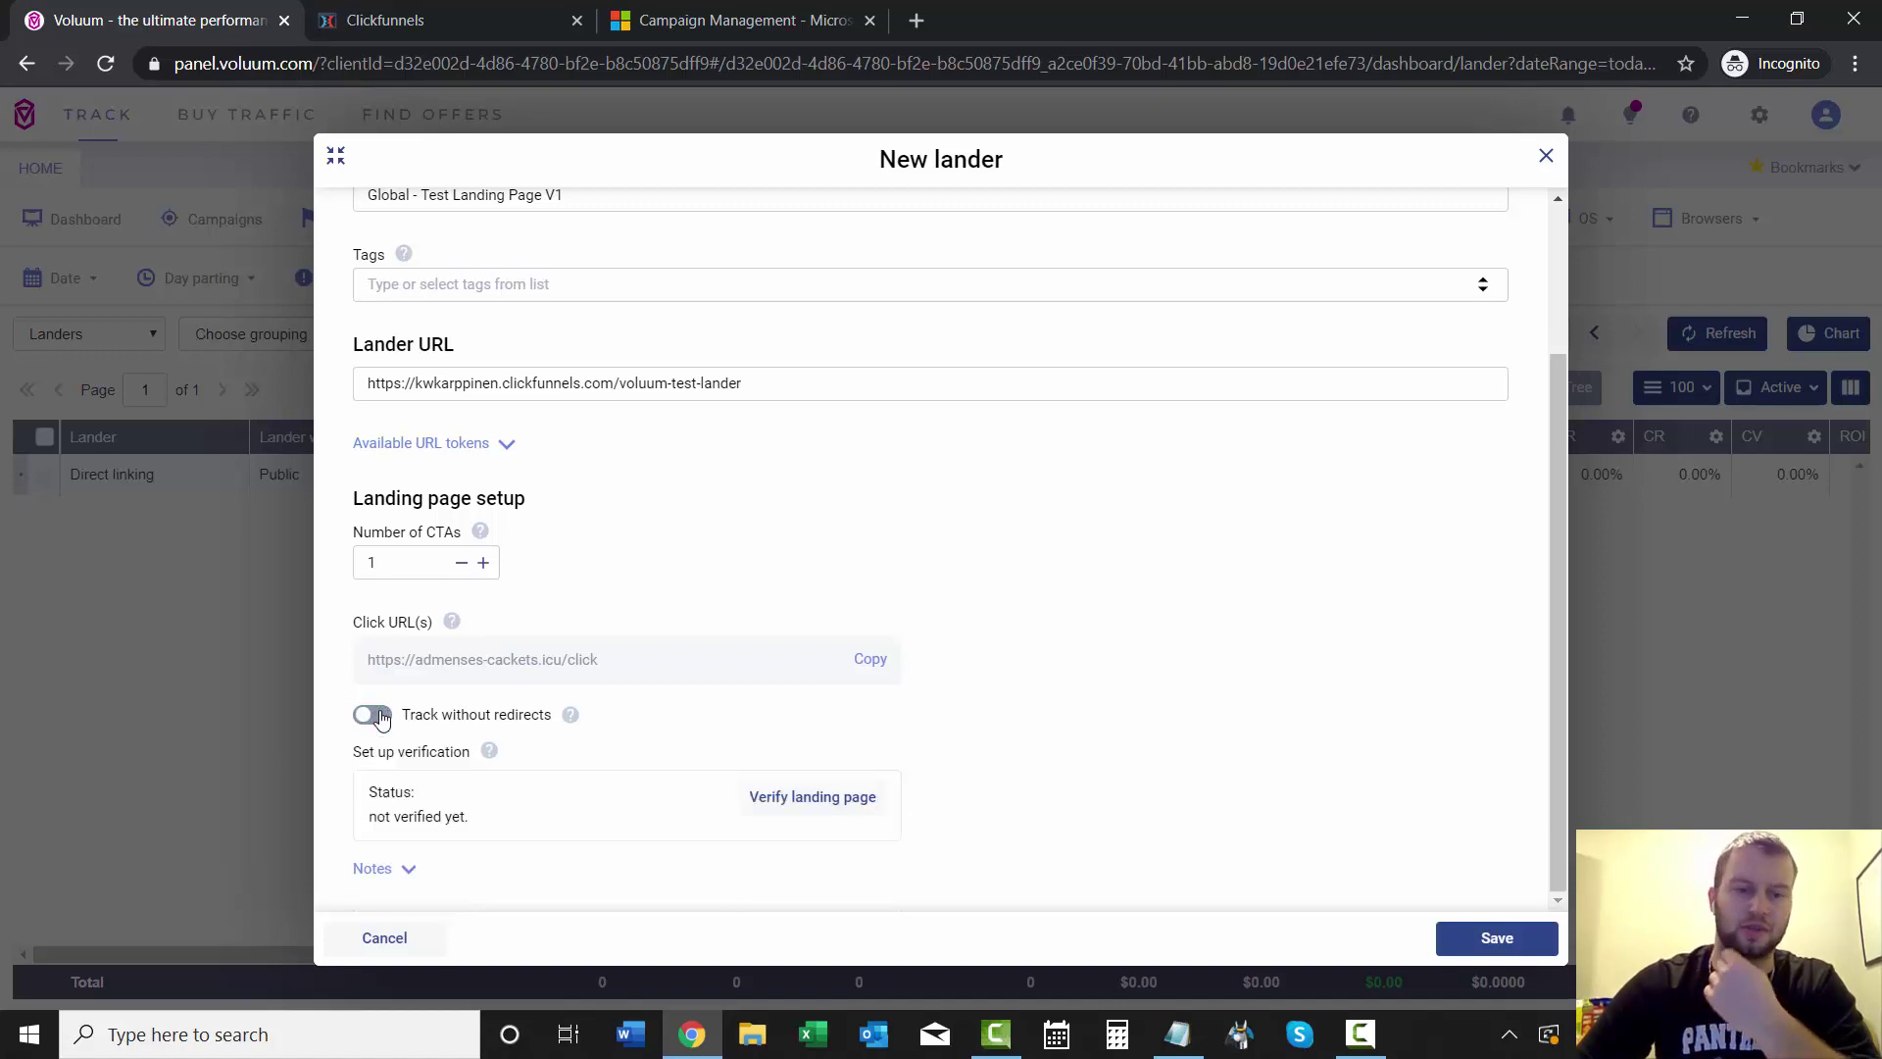
click(810, 801)
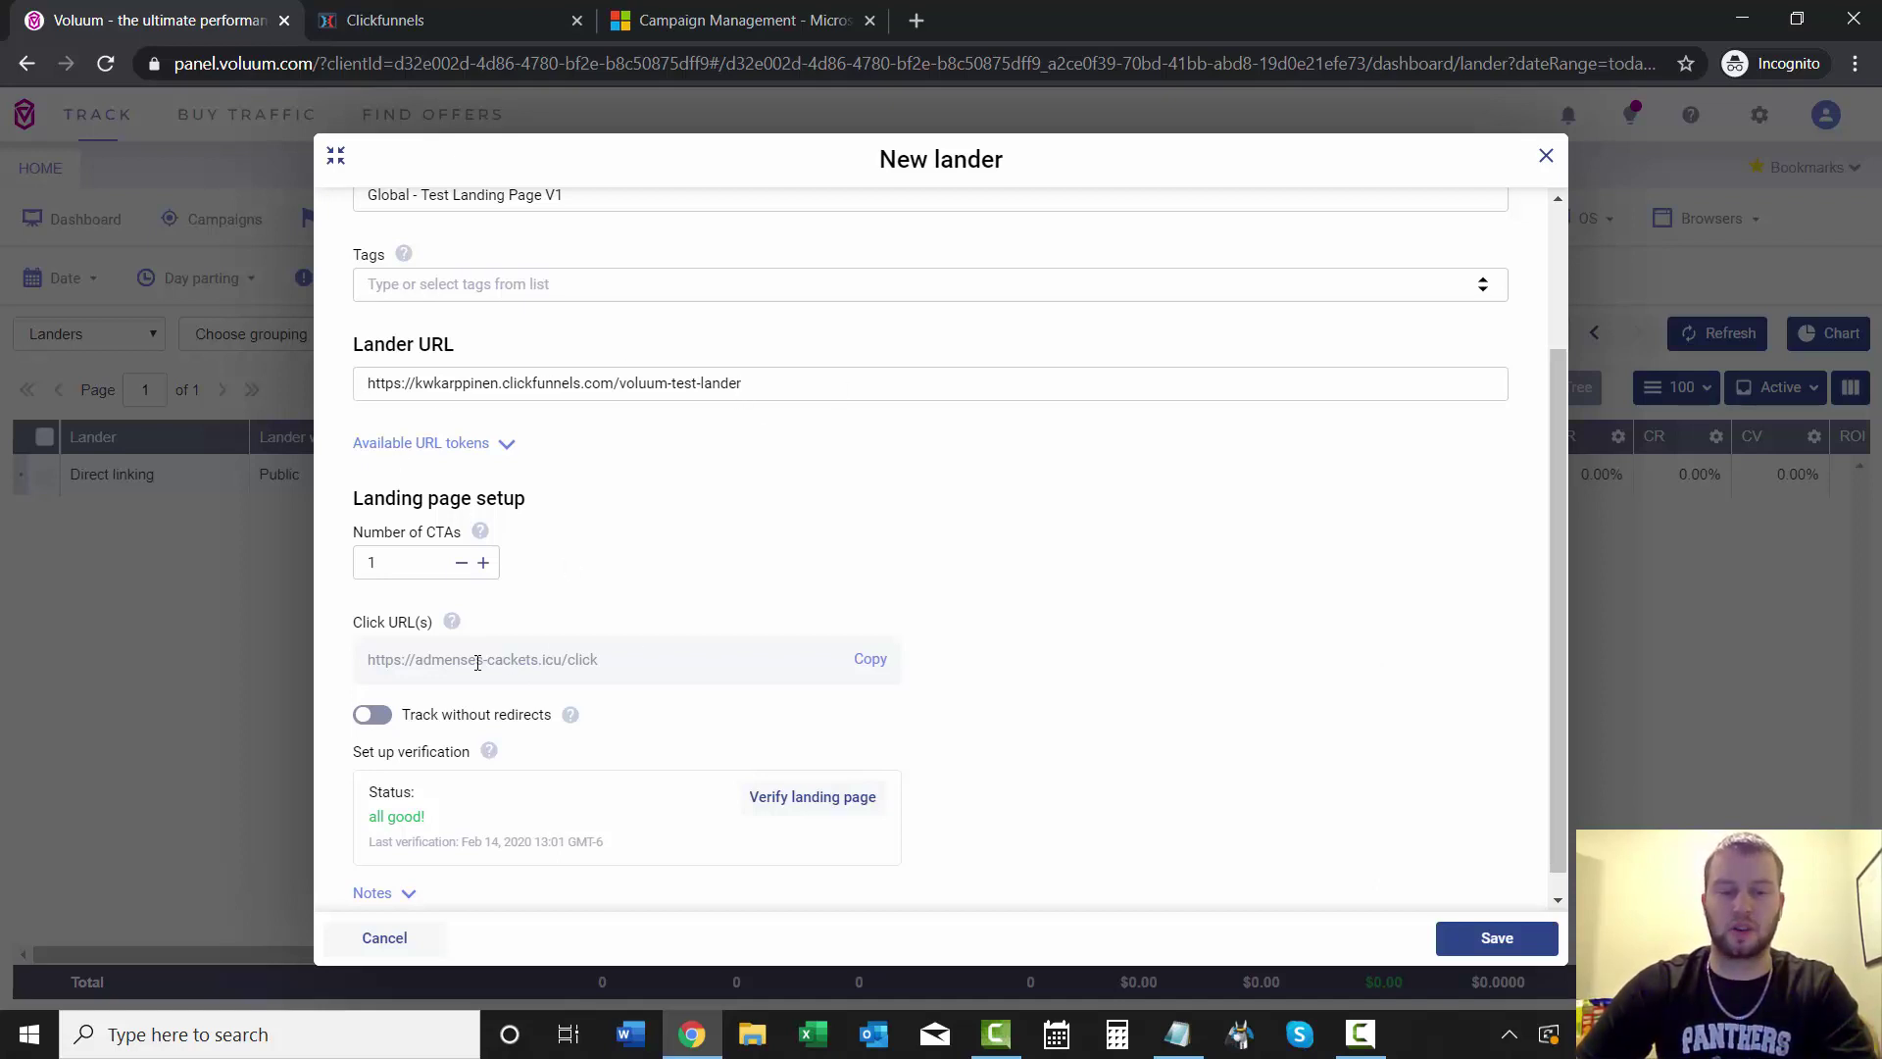
scroll(1129, 616, down, 1)
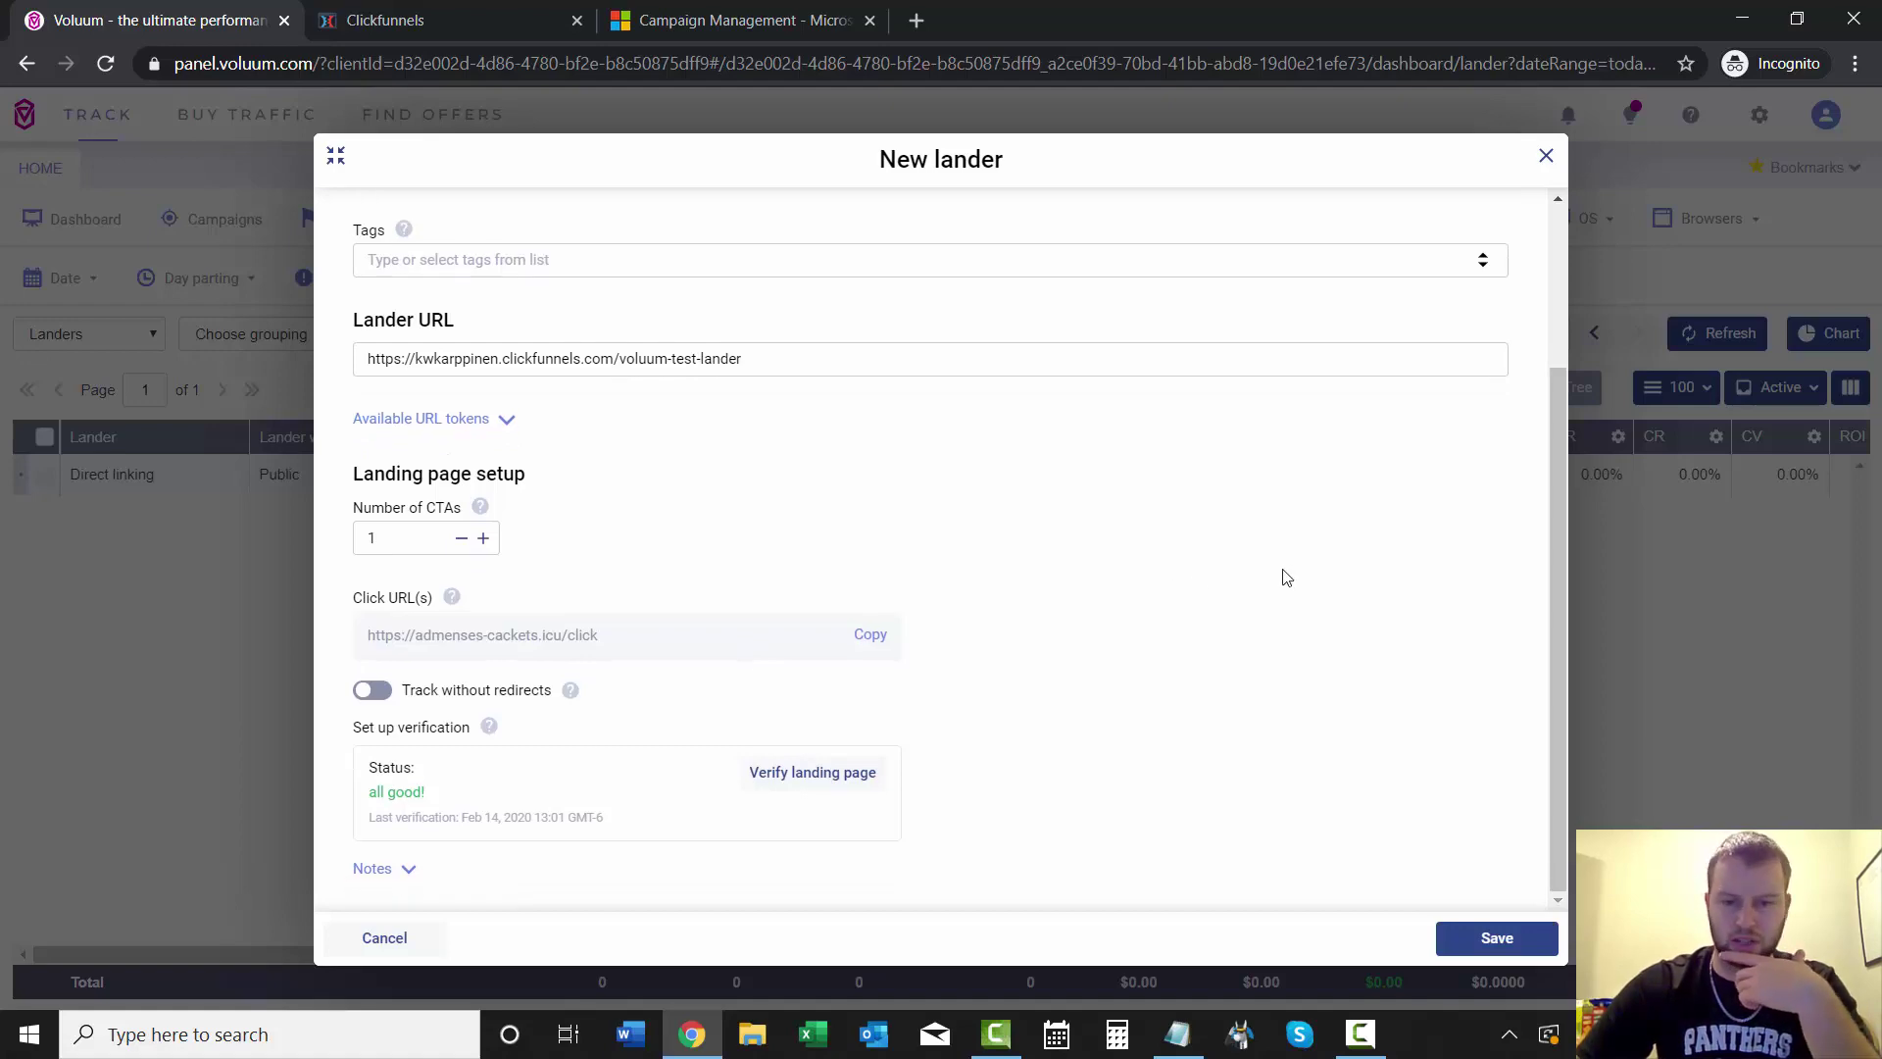
click(1497, 937)
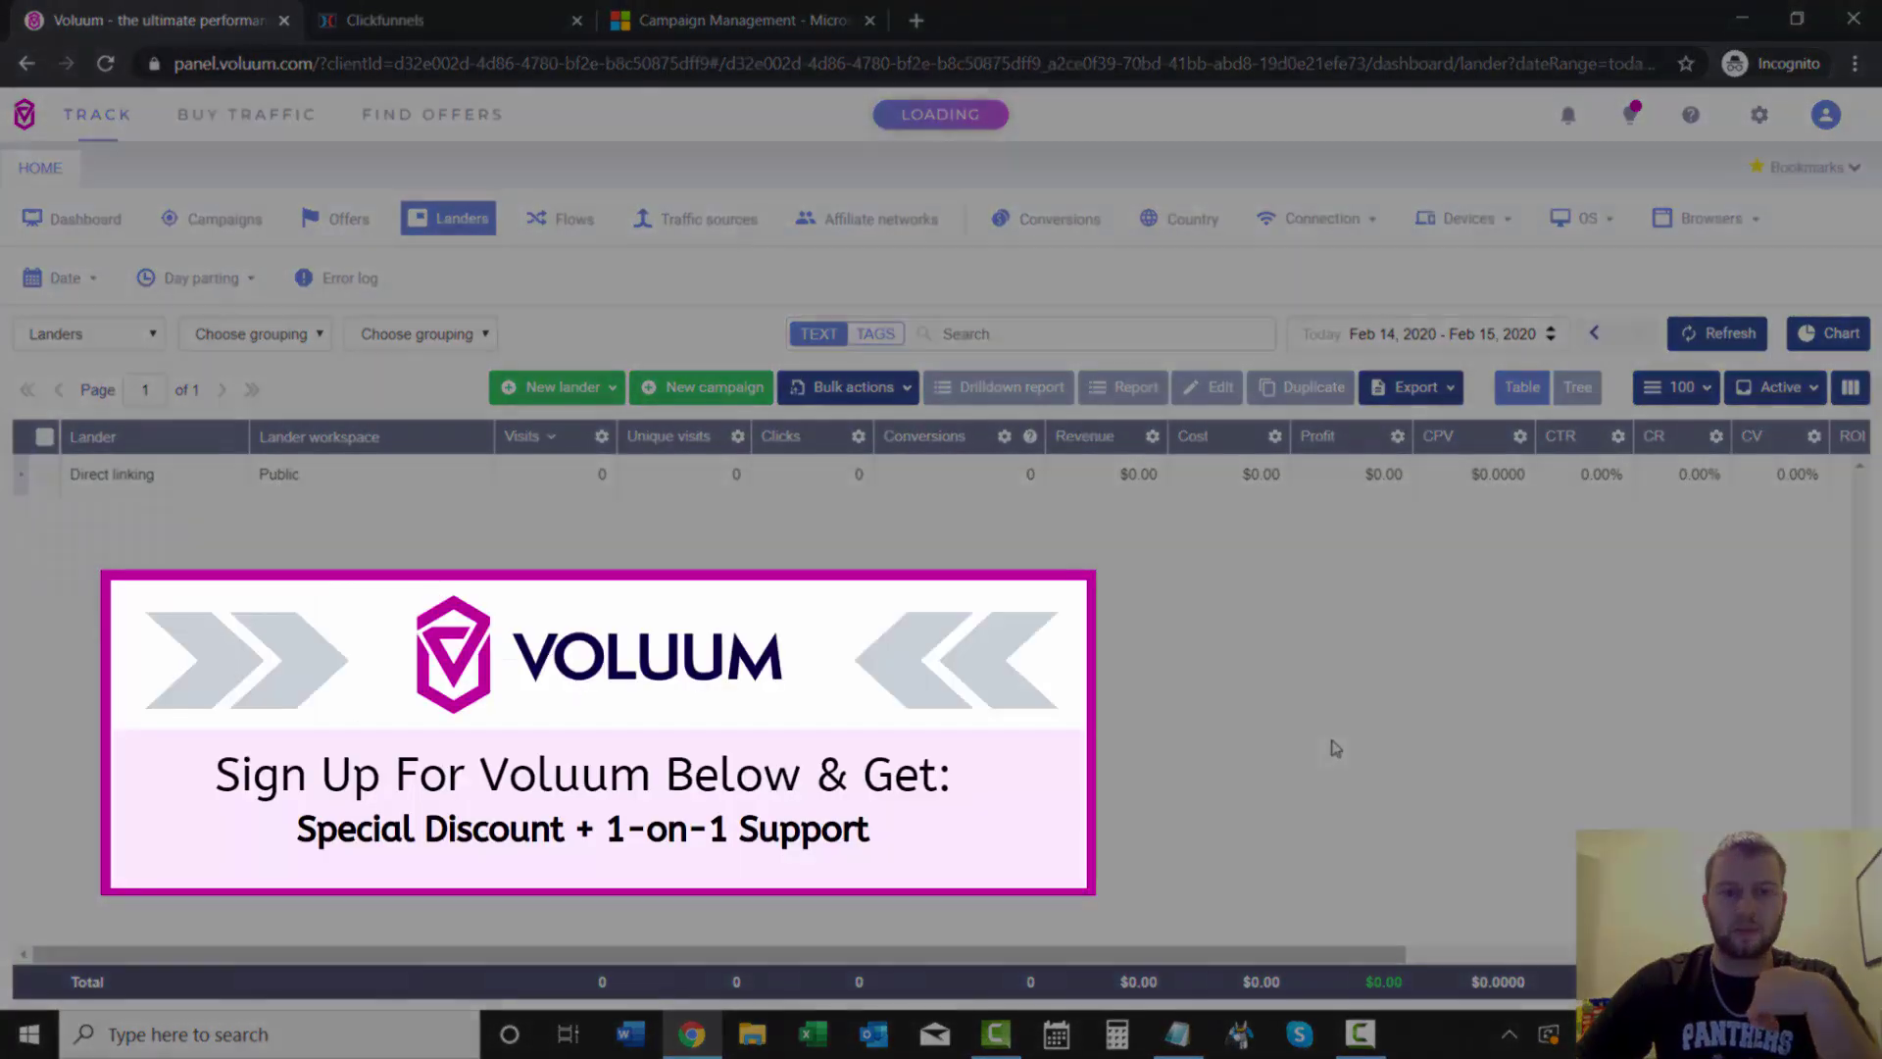